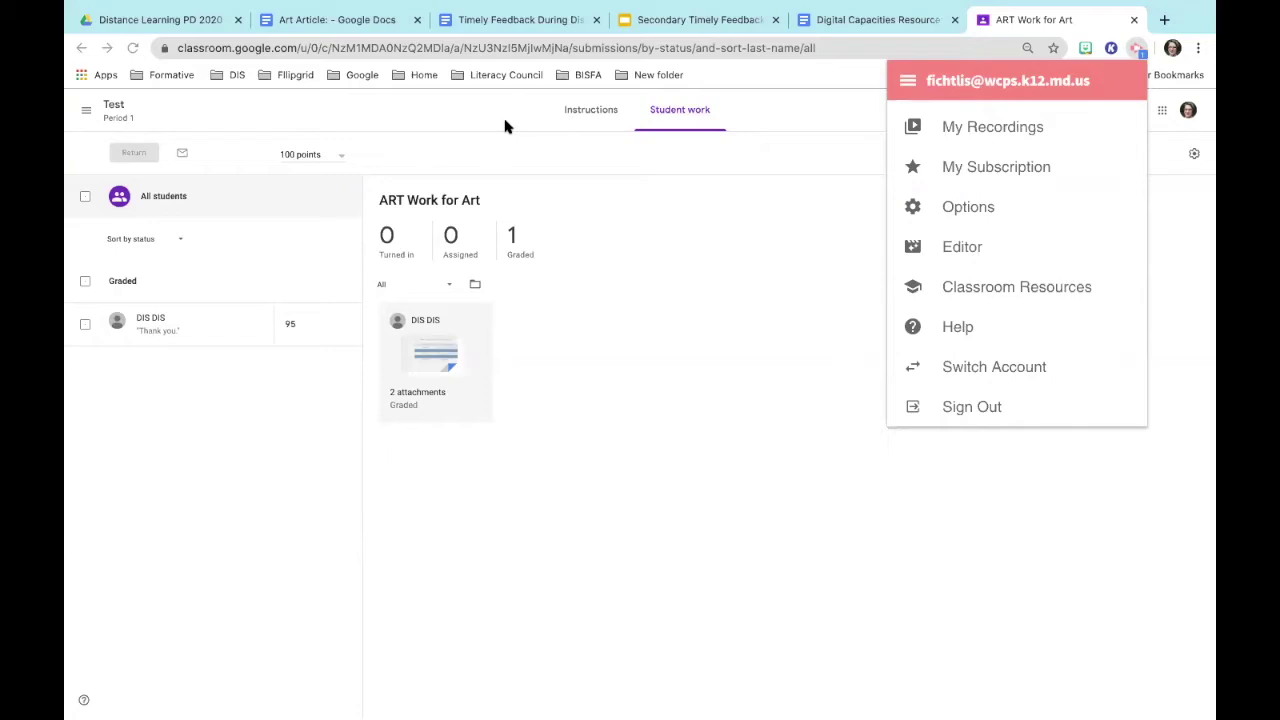
- Close the Screencastify account menu and open My Recordings from the Screencastify extension on the Slides tab
{"action": "left_click", "coordinate": [789, 221]}
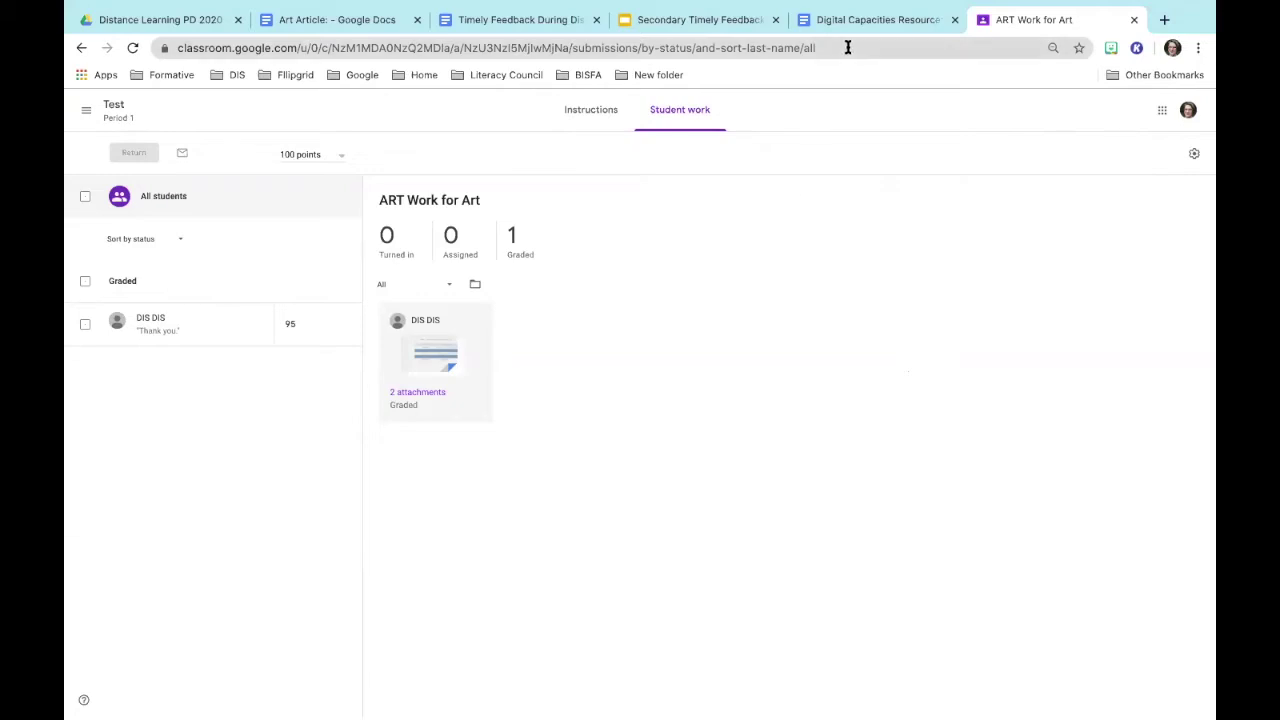
{"action": "left_click", "coordinate": [740, 20]}
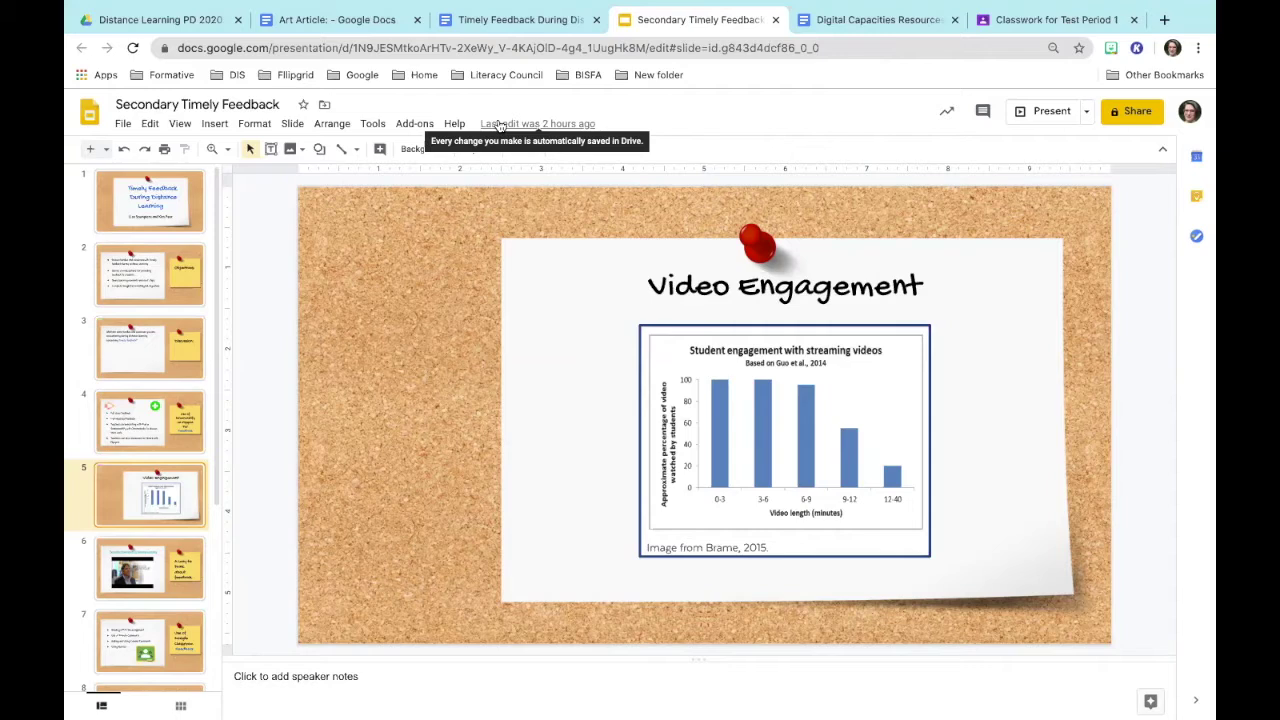
{"action": "left_click", "coordinate": [1198, 48]}
{"action": "left_click", "coordinate": [1002, 81]}
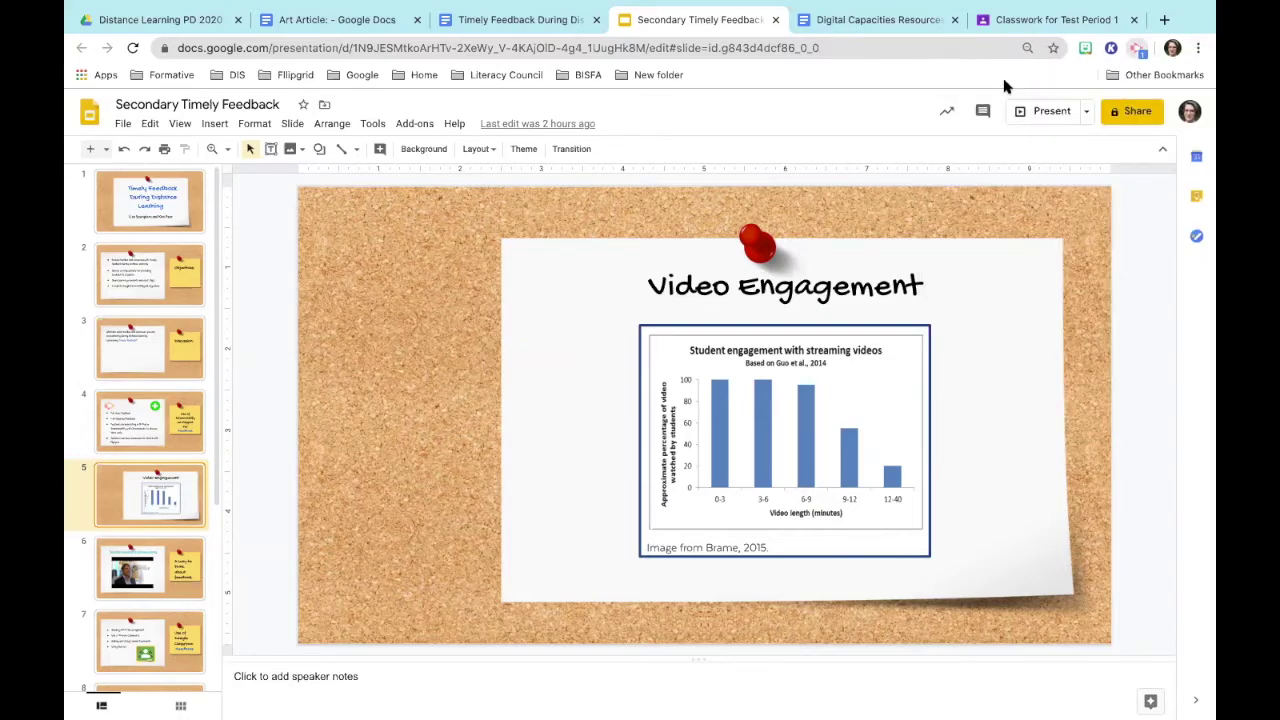
{"action": "left_click", "coordinate": [908, 81]}
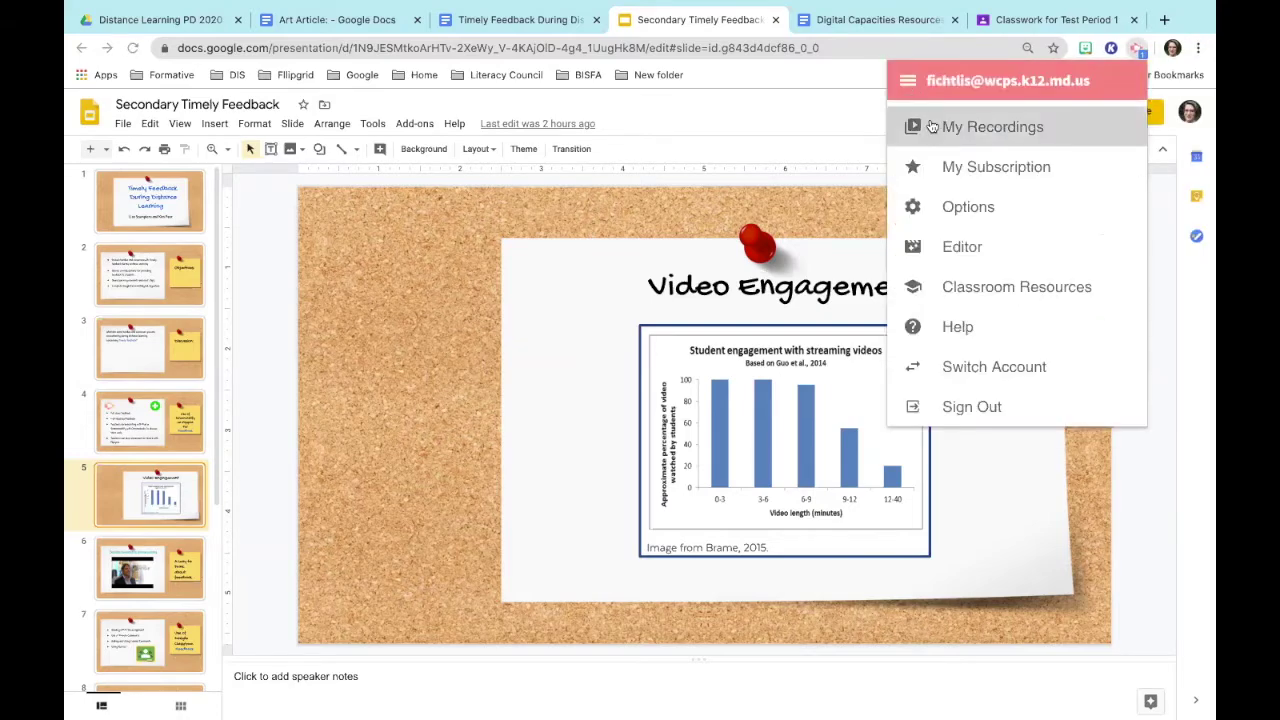
{"action": "left_click", "coordinate": [932, 125]}
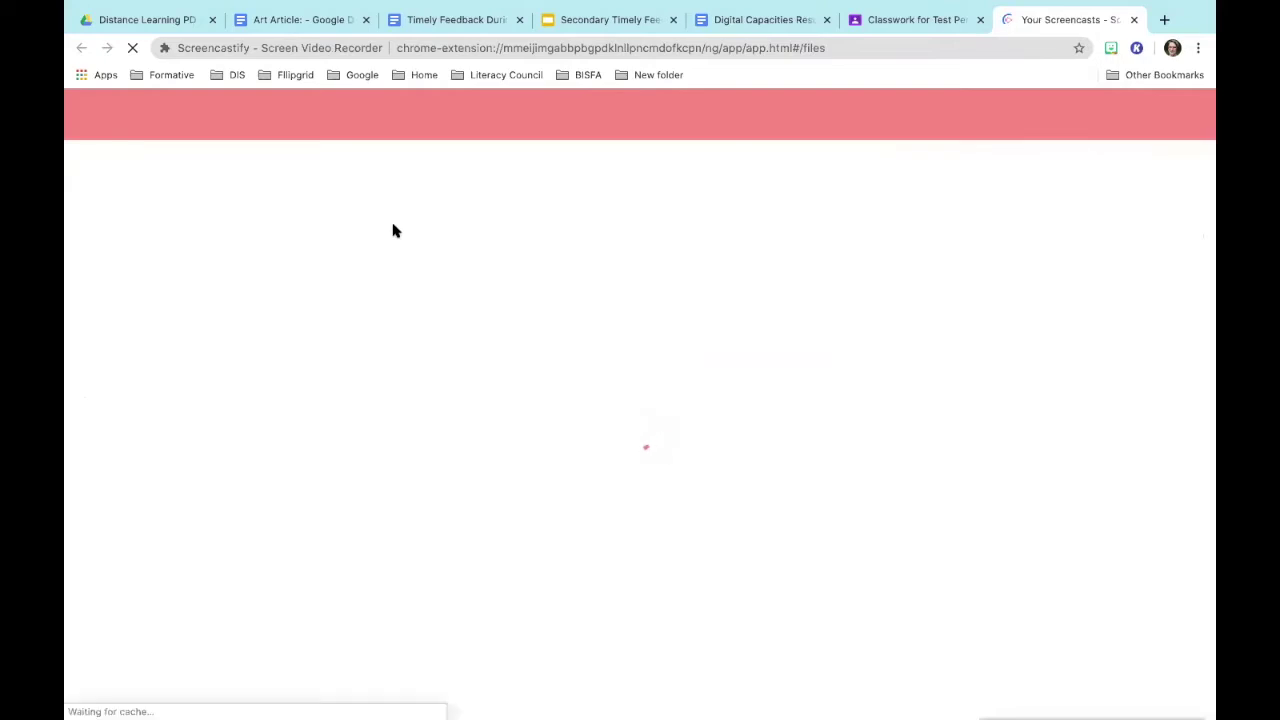
- Cut the first 28 seconds from the newest recording in the editor, shortening it from 1:39 to 1:11
{"action": "left_click", "coordinate": [157, 201]}
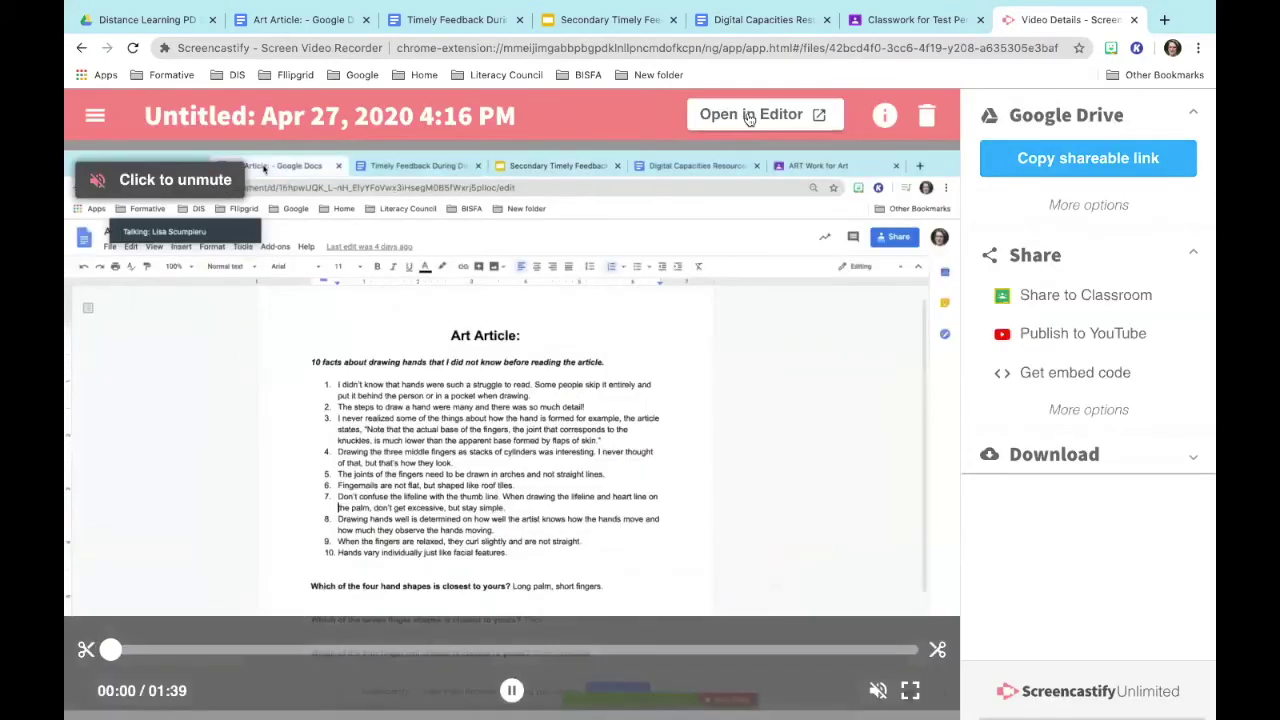
{"action": "left_click", "coordinate": [750, 114]}
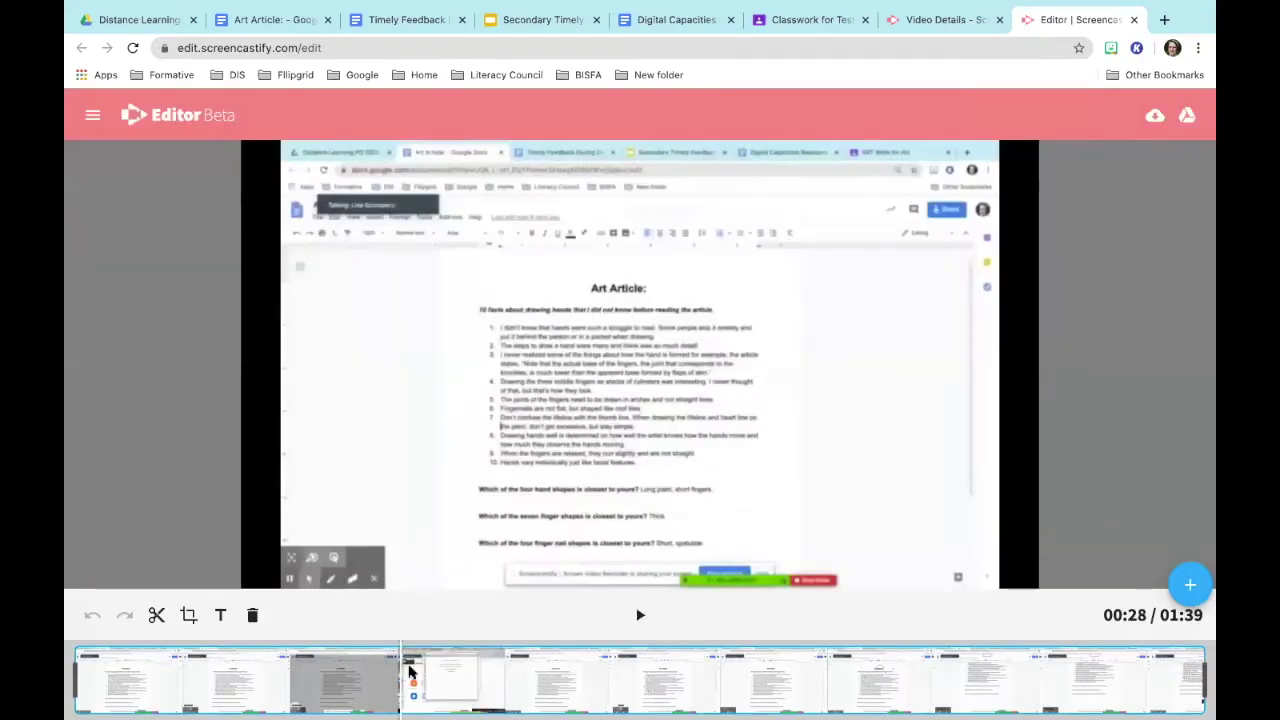
{"action": "mouse_move", "coordinate": [405, 698]}
{"action": "left_mouse_down"}
{"action": "mouse_move", "coordinate": [415, 688]}
{"action": "mouse_move", "coordinate": [401, 680]}
{"action": "left_mouse_up"}
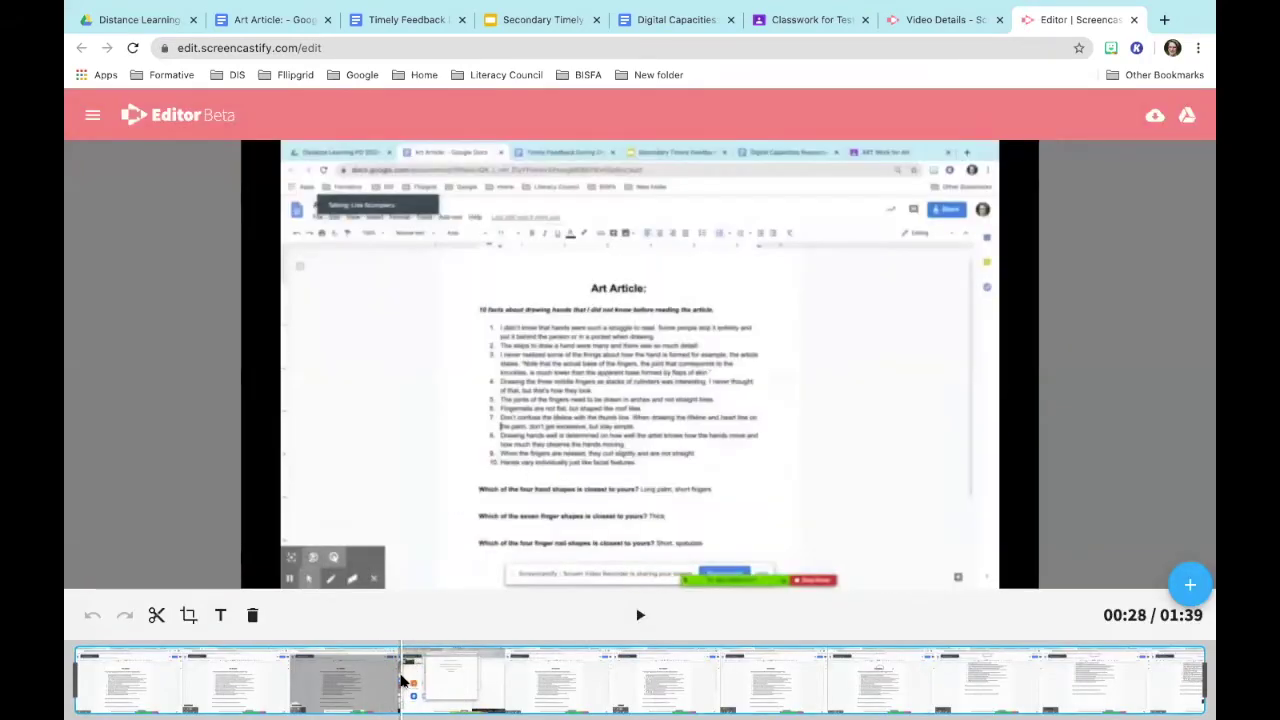
{"action": "left_click", "coordinate": [157, 615]}
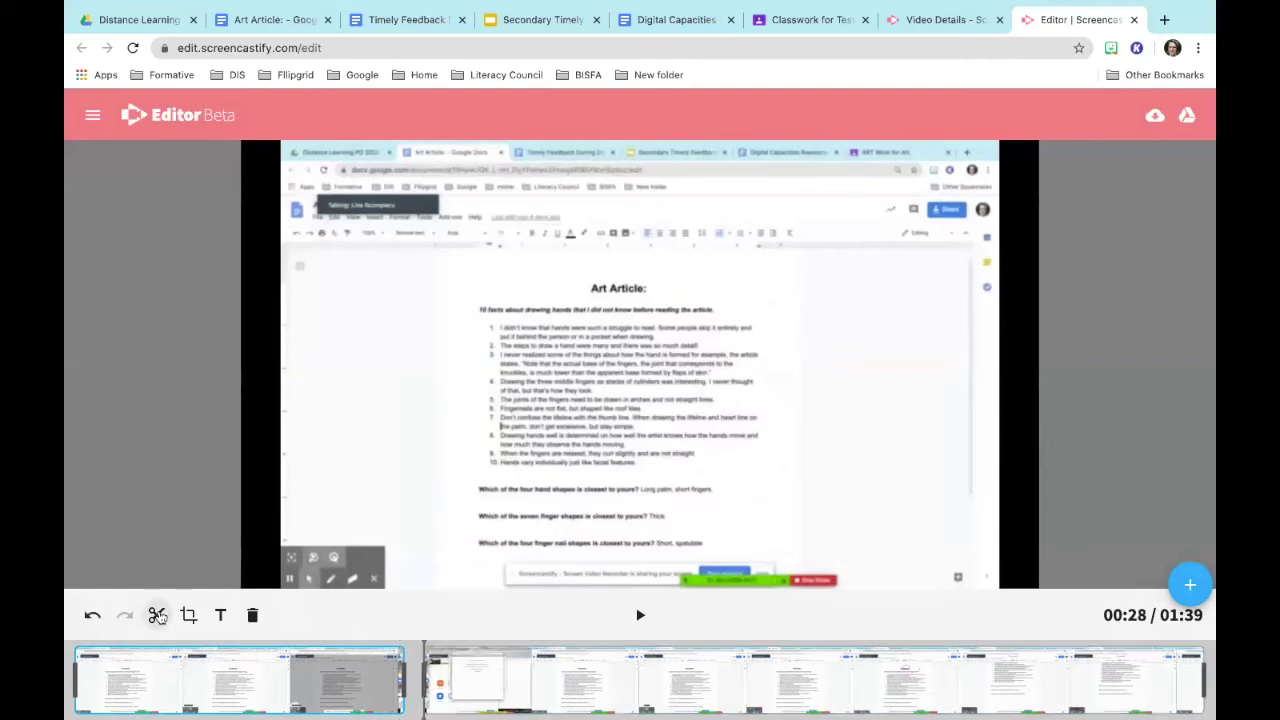
{"action": "left_click", "coordinate": [300, 695]}
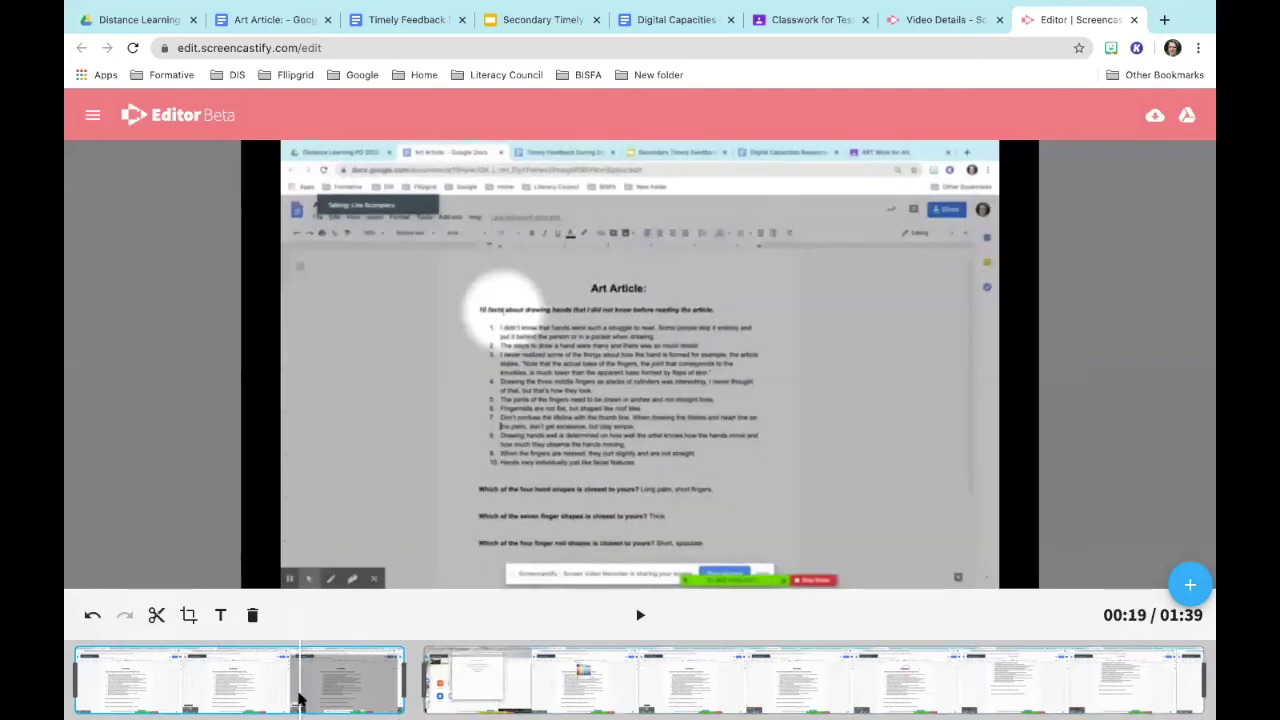
{"action": "key", "text": "BackSpace"}
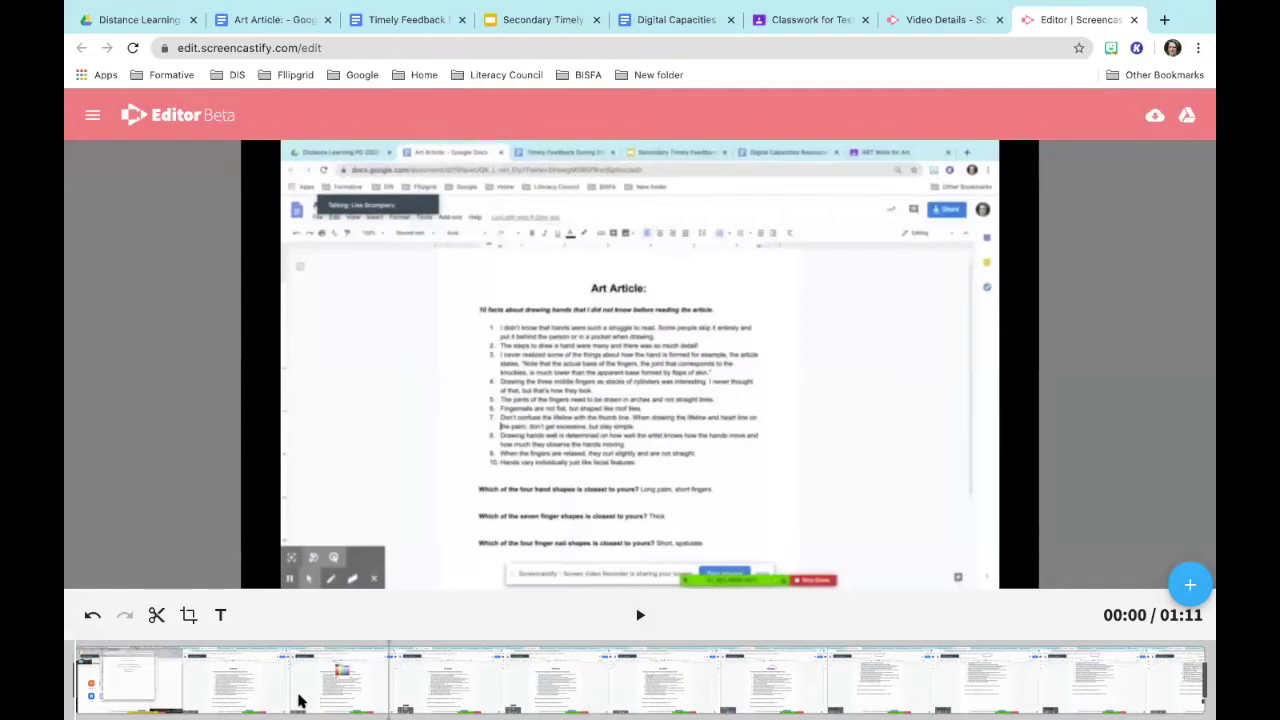
{"action": "left_click", "coordinate": [389, 690]}
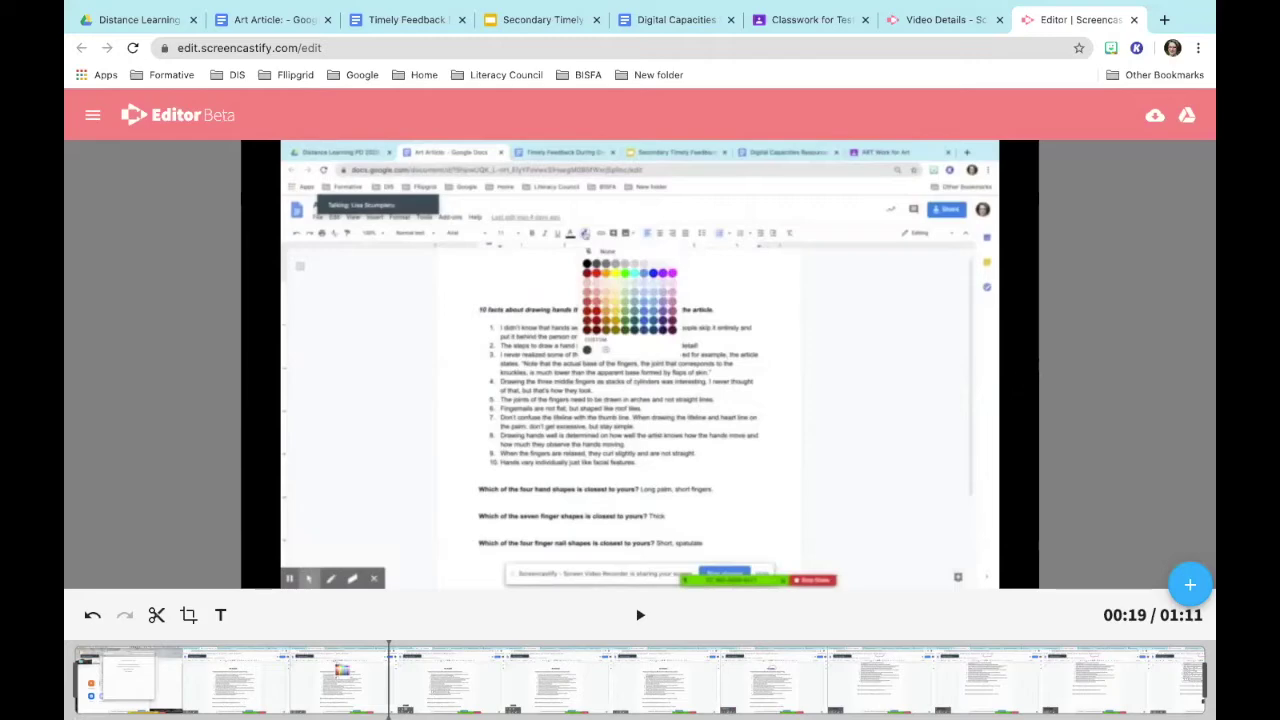
{"action": "left_click", "coordinate": [1134, 19]}
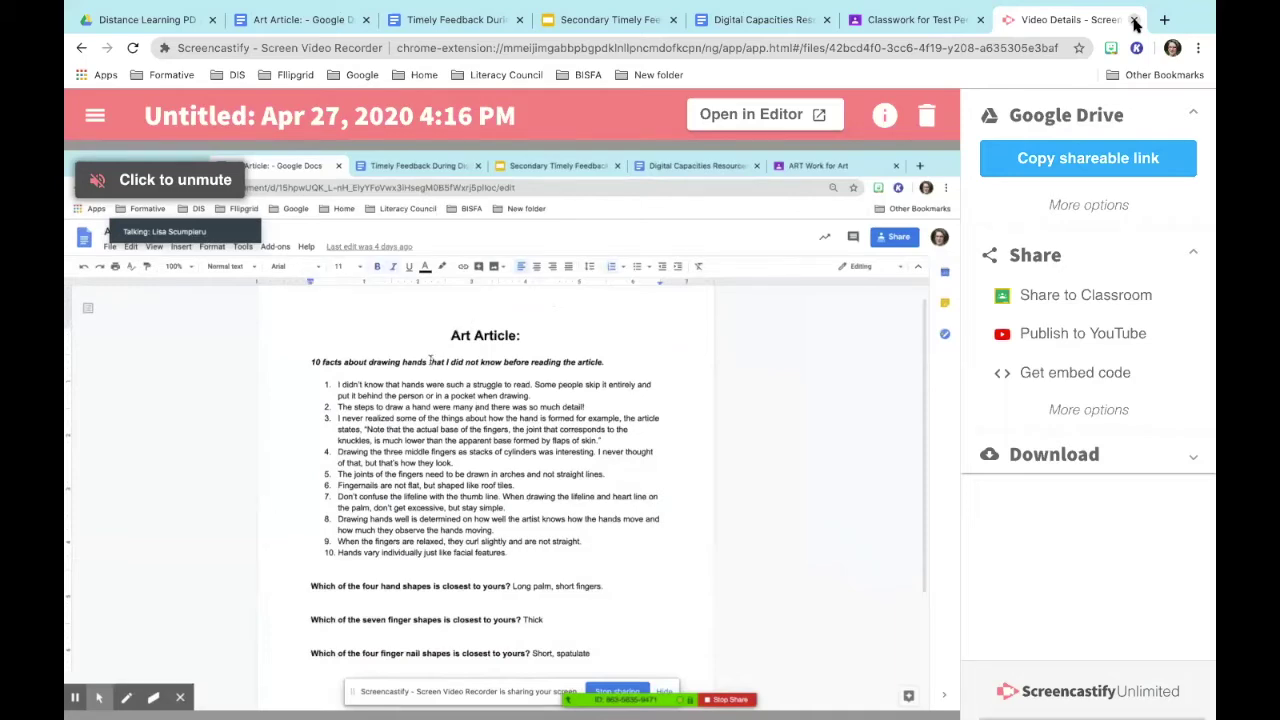
- Return to Classroom and open the Math assignment's student work with its graded submission
{"action": "left_click", "coordinate": [1134, 19]}
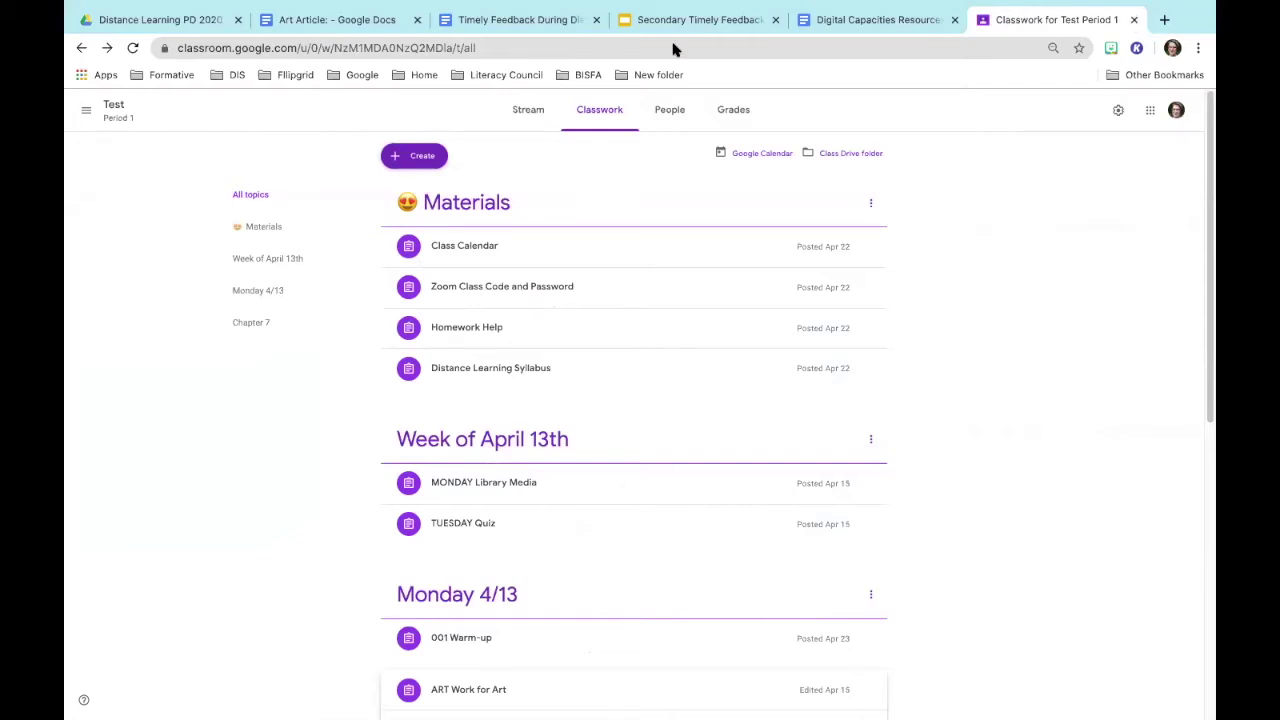
{"action": "scroll", "coordinate": [605, 201], "scroll_direction": "down", "scroll_amount": 1}
{"action": "scroll", "coordinate": [605, 201], "scroll_direction": "up", "scroll_amount": 1}
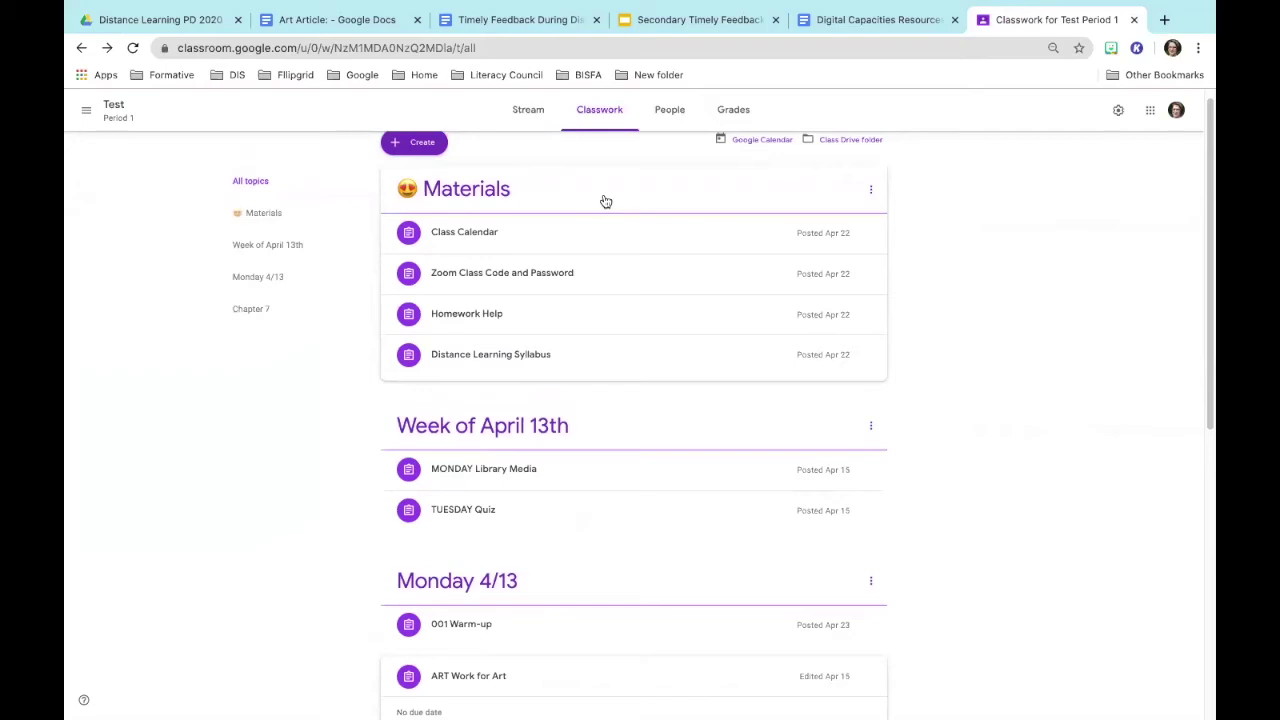
{"action": "scroll", "coordinate": [605, 201], "scroll_direction": "down", "scroll_amount": 1}
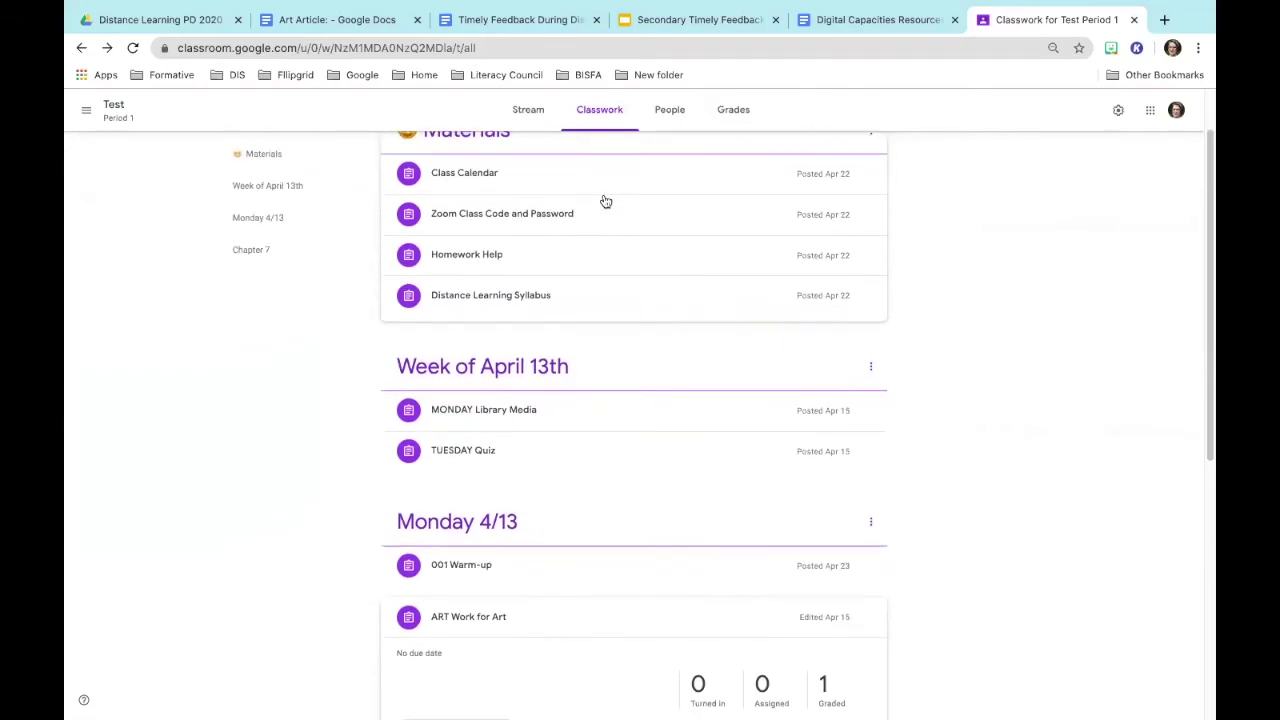
{"action": "scroll", "coordinate": [605, 201], "scroll_direction": "down", "scroll_amount": 3}
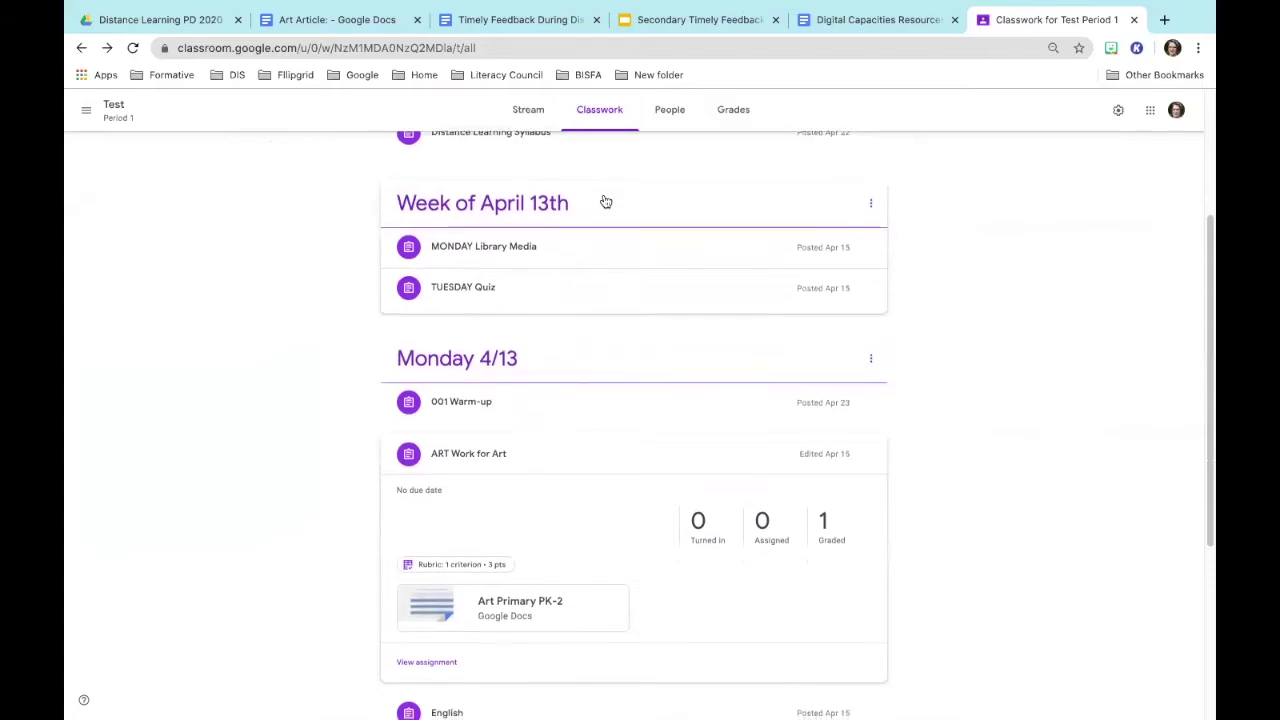
{"action": "scroll", "coordinate": [605, 201], "scroll_direction": "down", "scroll_amount": 2}
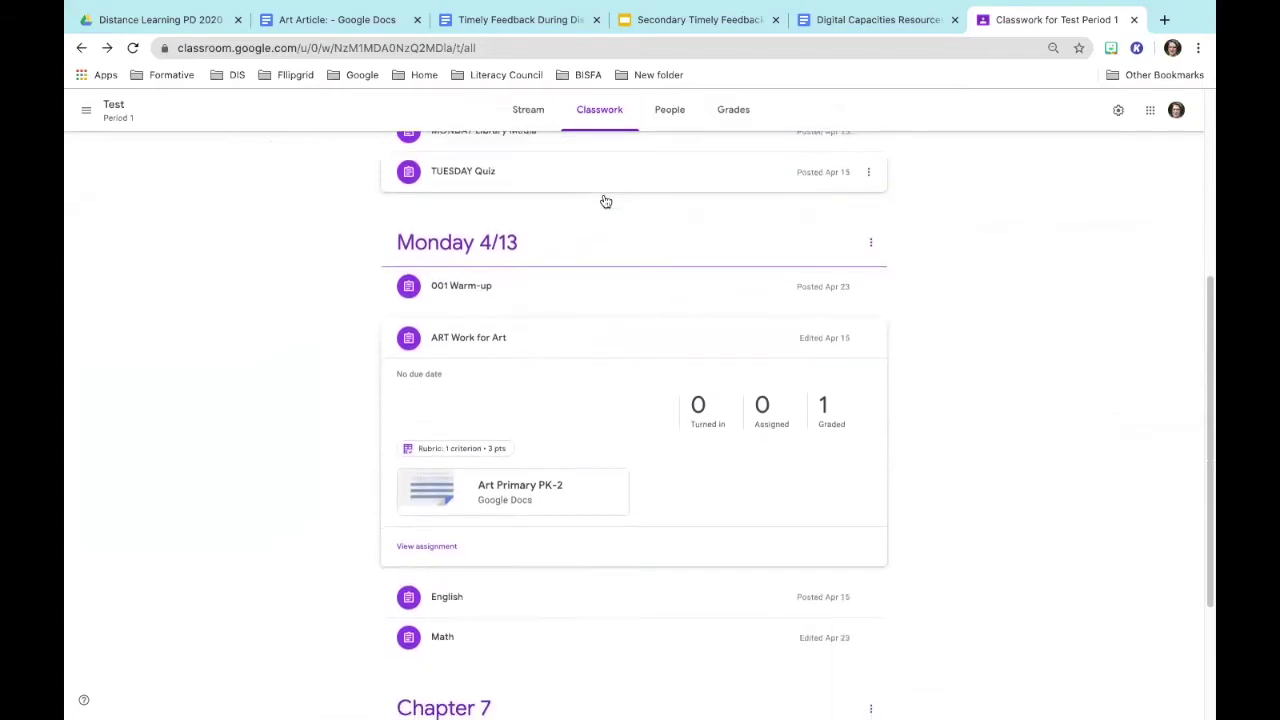
{"action": "scroll", "coordinate": [605, 201], "scroll_direction": "down", "scroll_amount": 4}
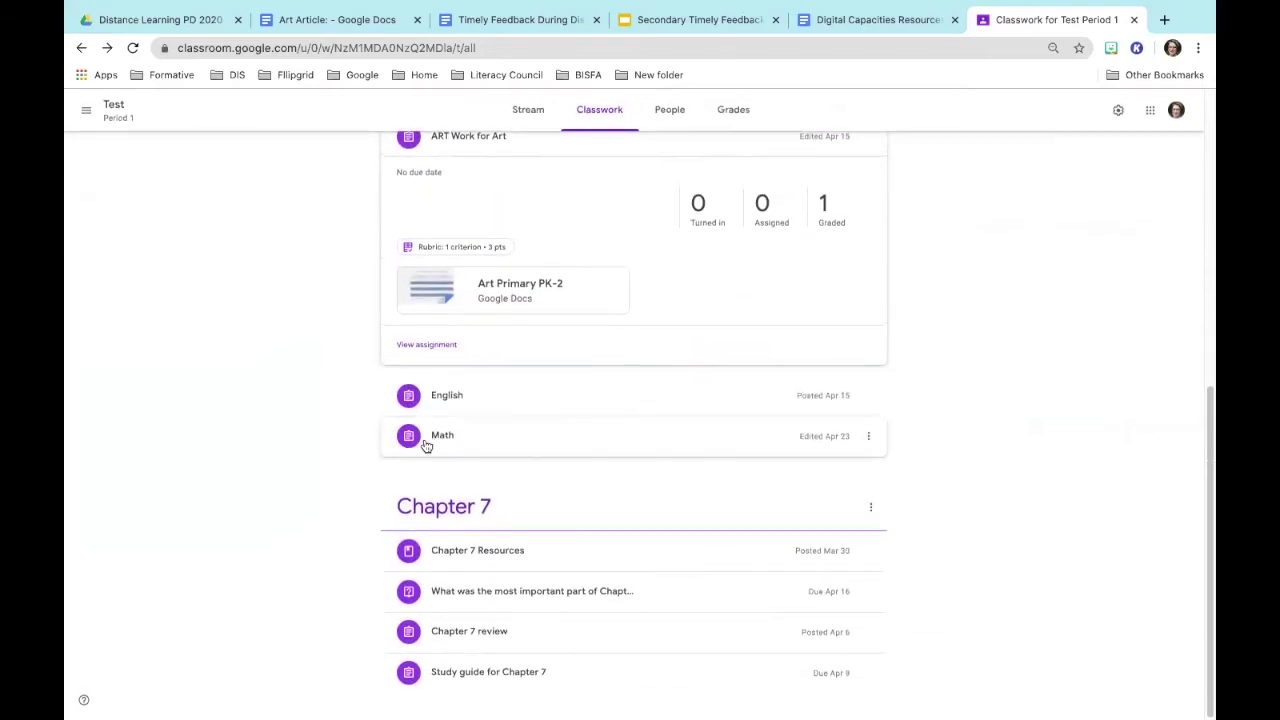
{"action": "left_click", "coordinate": [426, 440]}
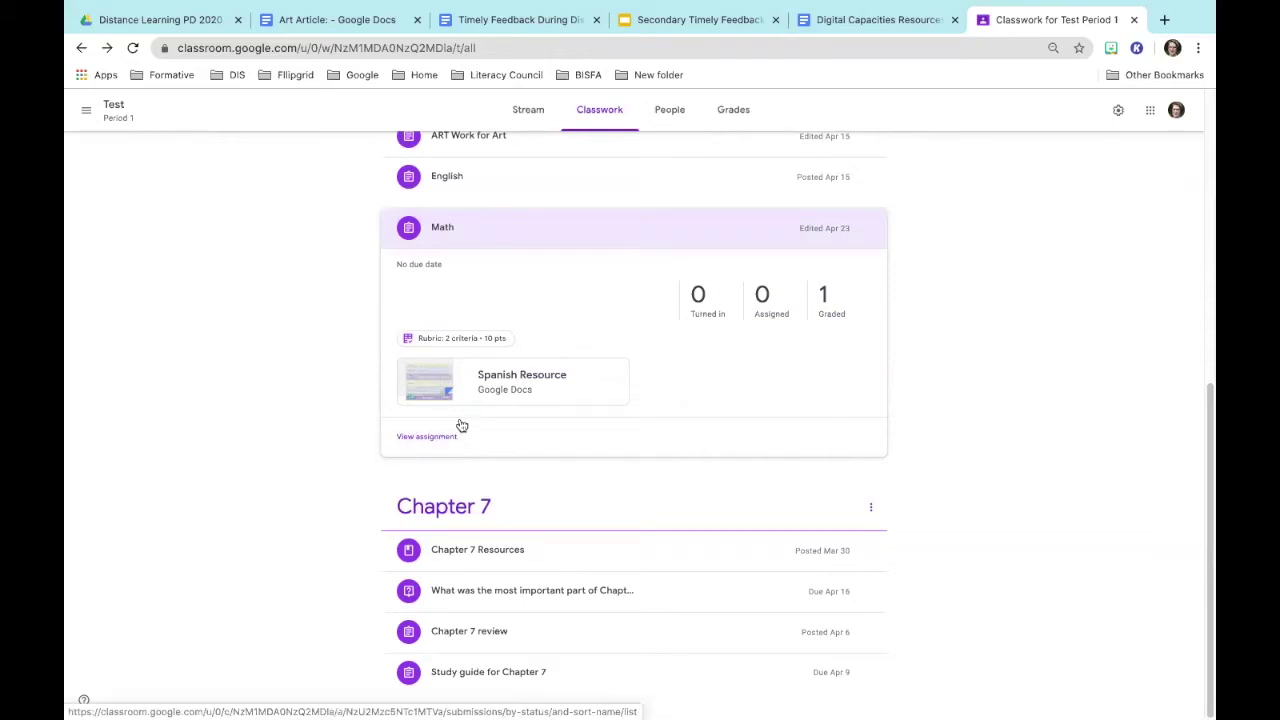
{"action": "left_click", "coordinate": [417, 440]}
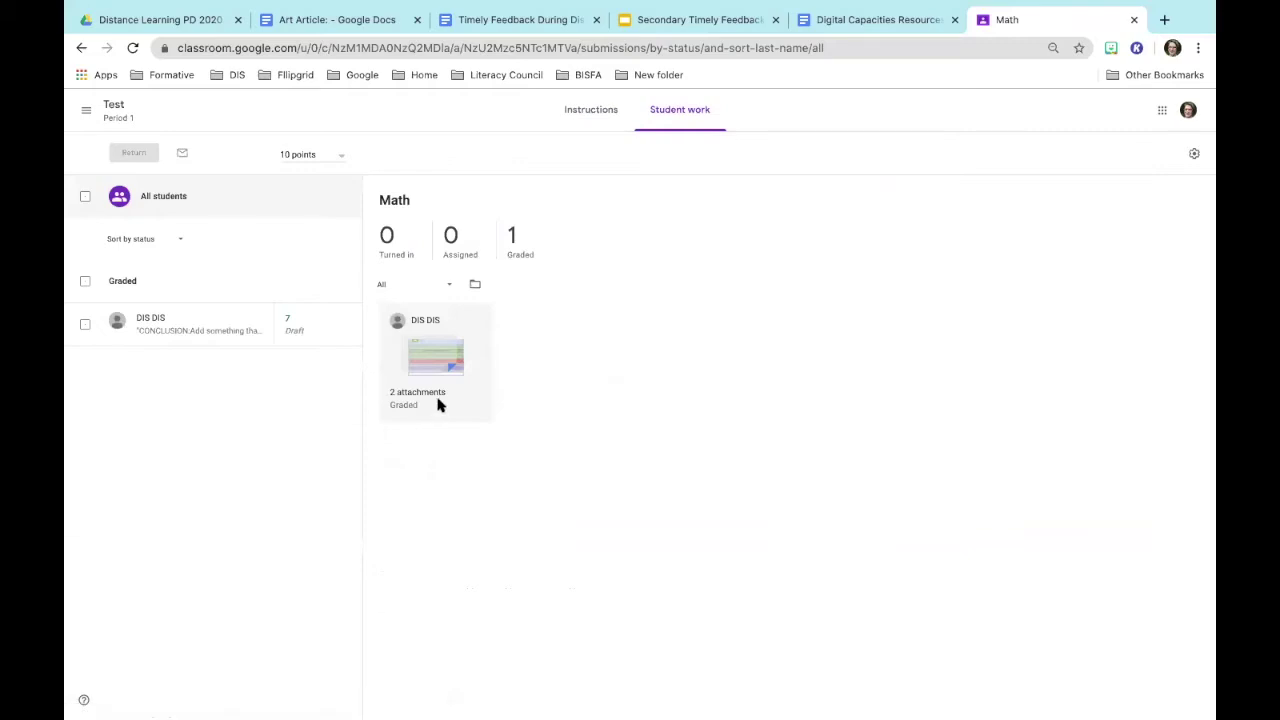
- Open the Spanish Resource for Parents submission in suggesting mode and select 'PDF?' in the second heading
{"action": "left_click", "coordinate": [438, 358]}
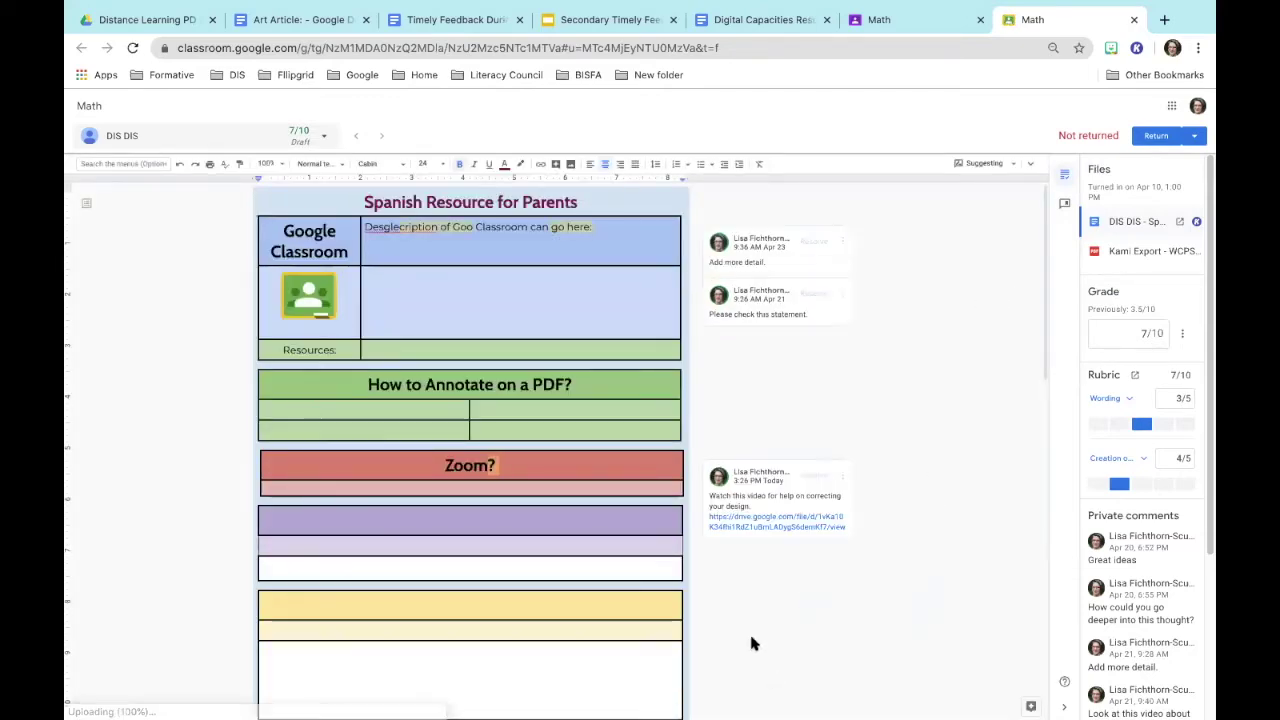
{"action": "left_click", "coordinate": [978, 164]}
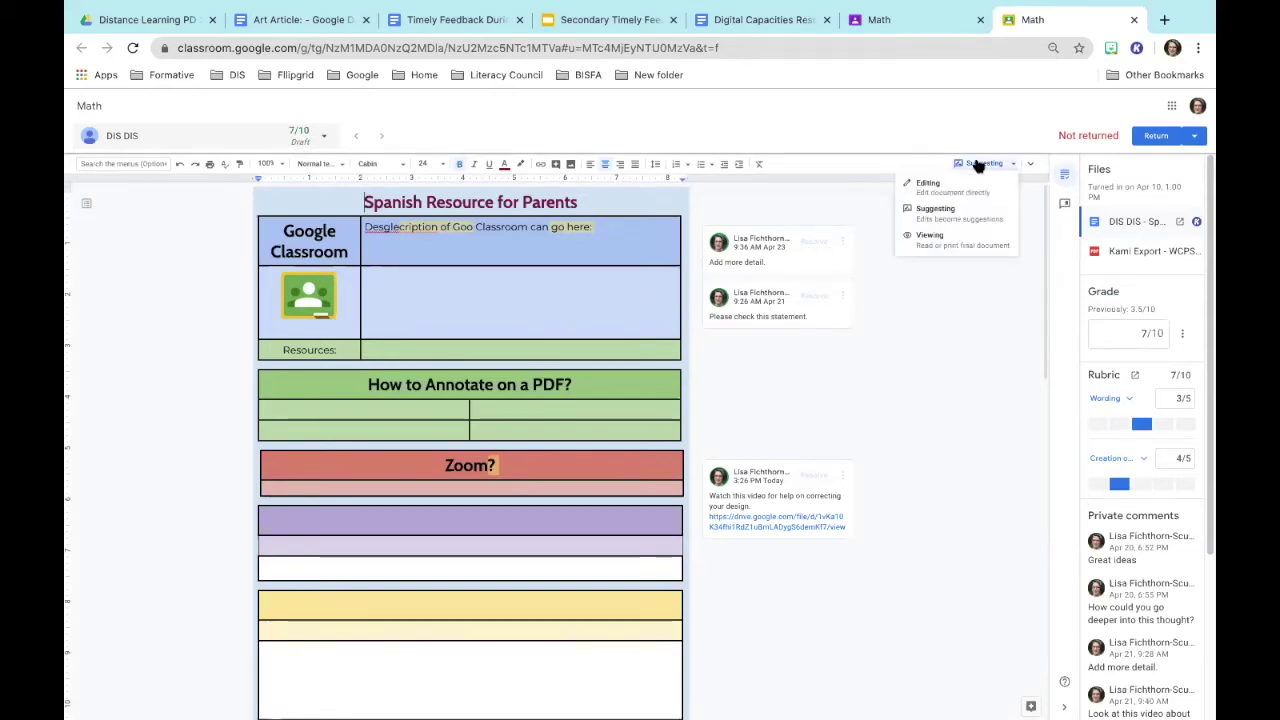
{"action": "left_click", "coordinate": [950, 214]}
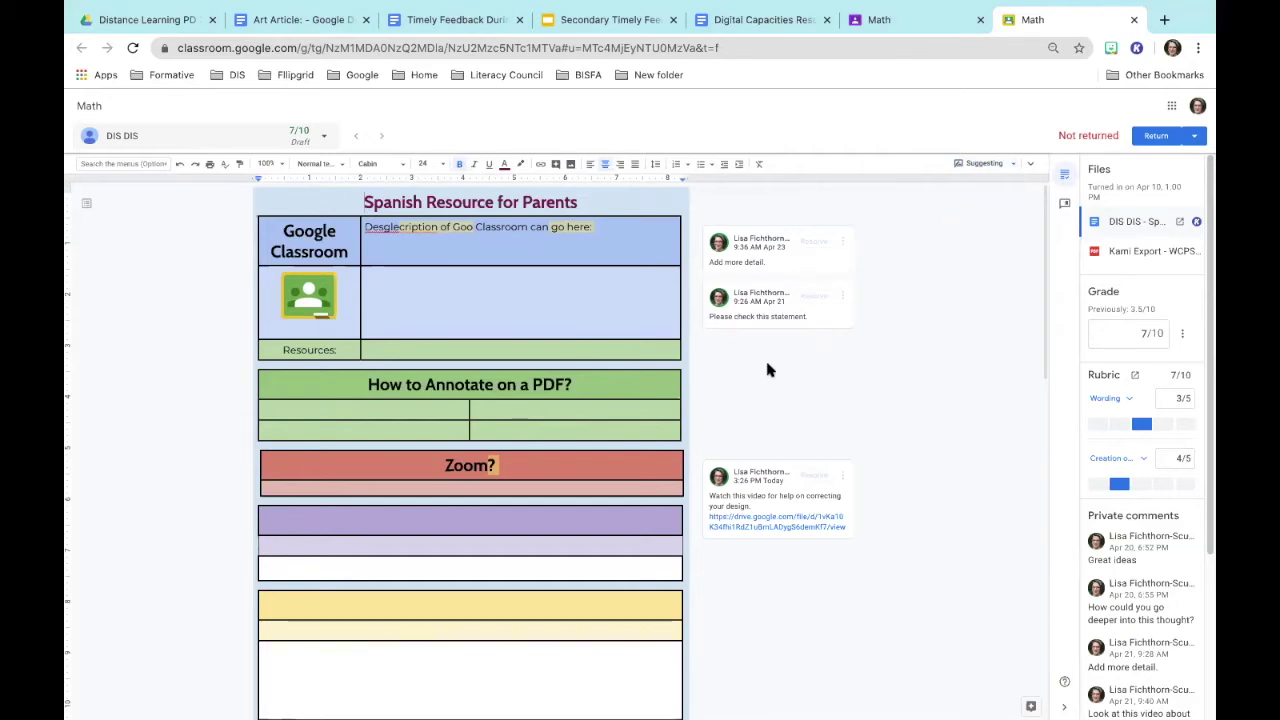
{"action": "left_click_drag", "start_coordinate": [546, 382], "coordinate": [588, 380]}
- Comment 'See this video about PDF' with the pasted Drive video link on the heading
{"action": "left_click", "coordinate": [688, 388]}
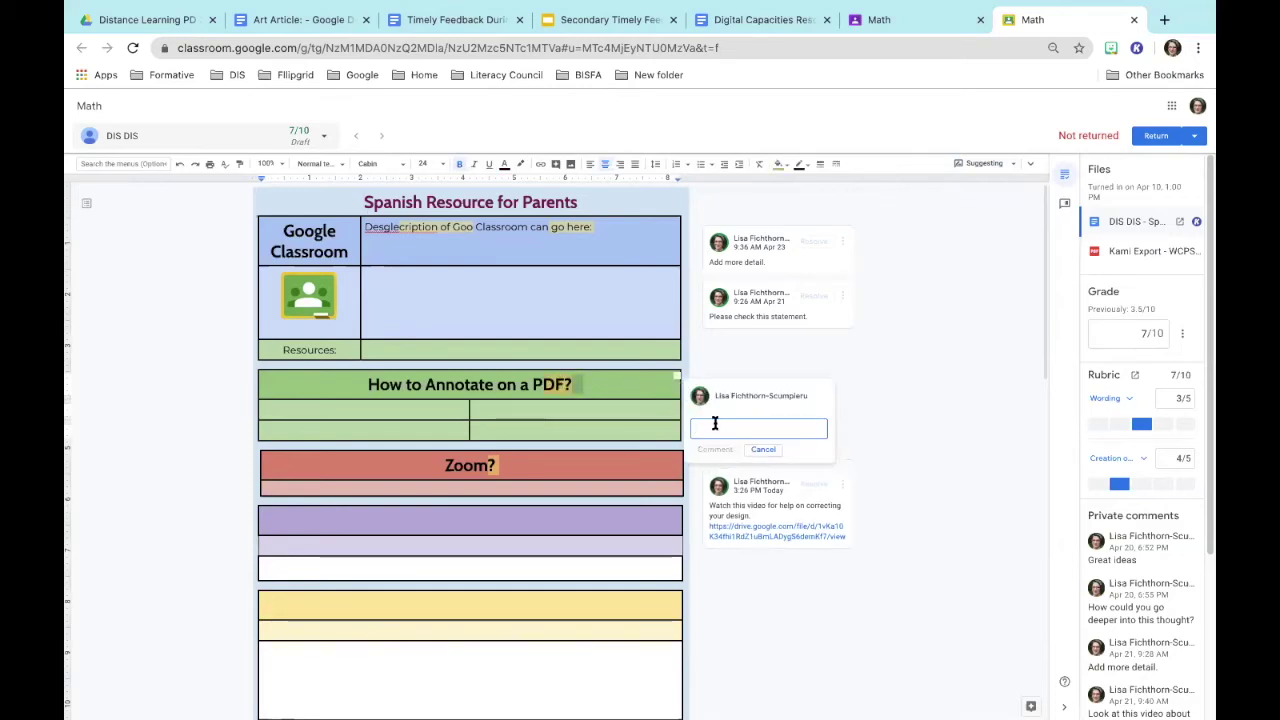
{"action": "type", "text": "See this vid"}
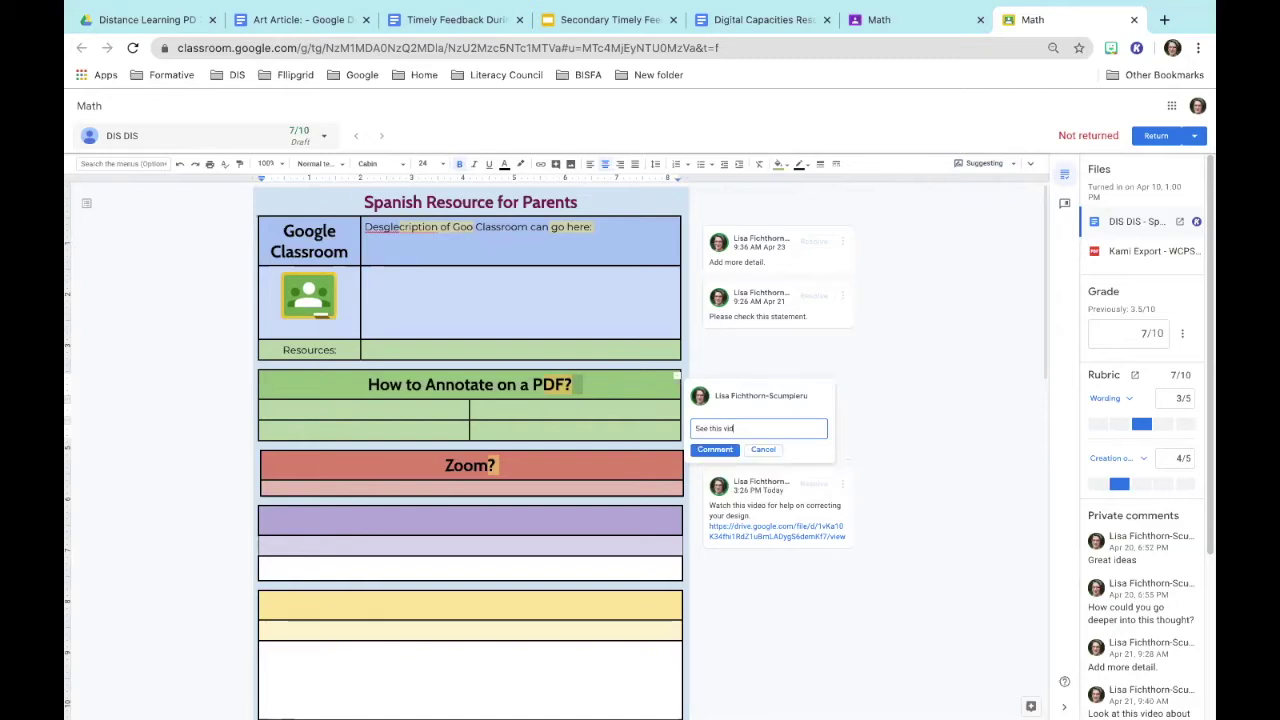
{"action": "type", "text": "eo about PDFs."}
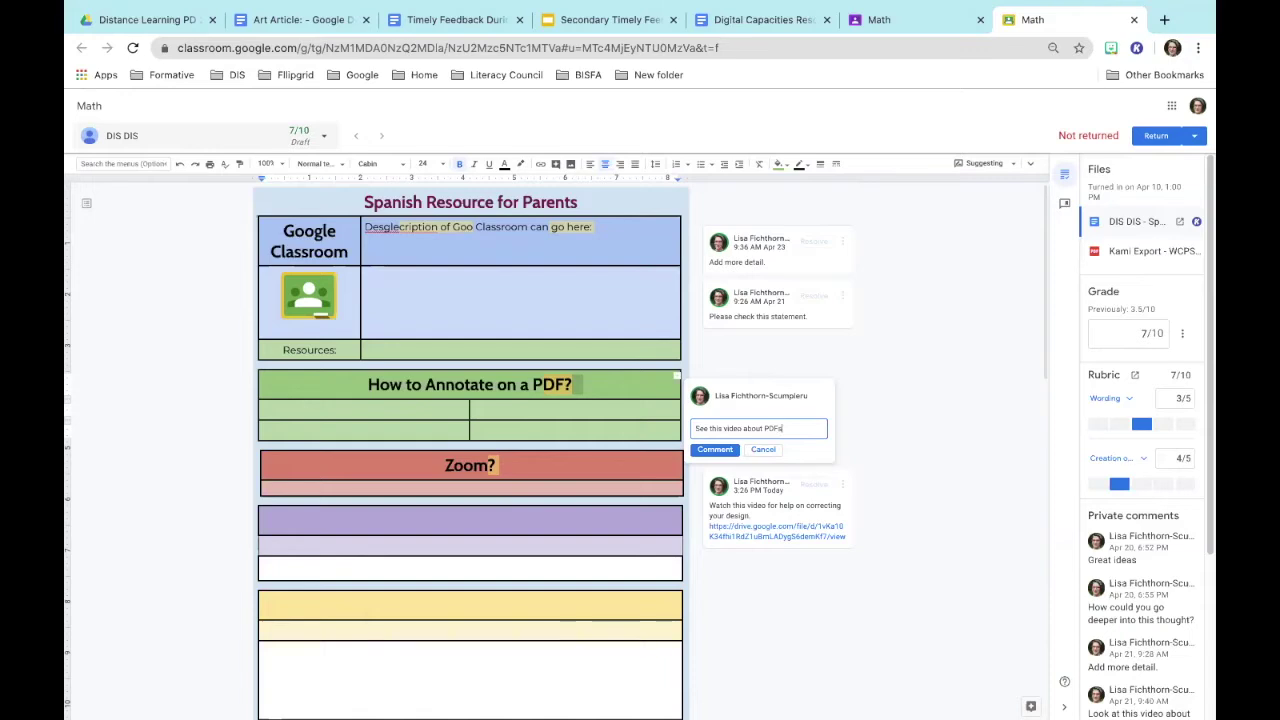
{"action": "right_click", "coordinate": [697, 442]}
{"action": "left_click", "coordinate": [729, 540]}
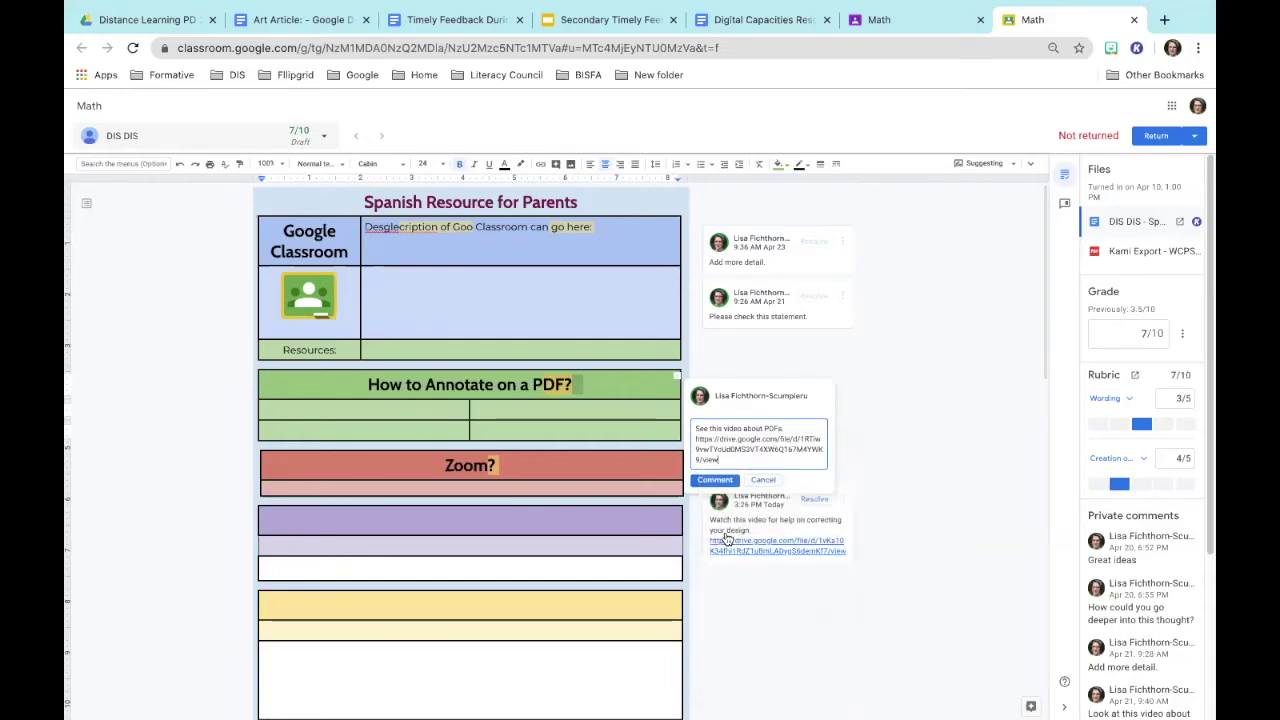
{"action": "left_click", "coordinate": [715, 480]}
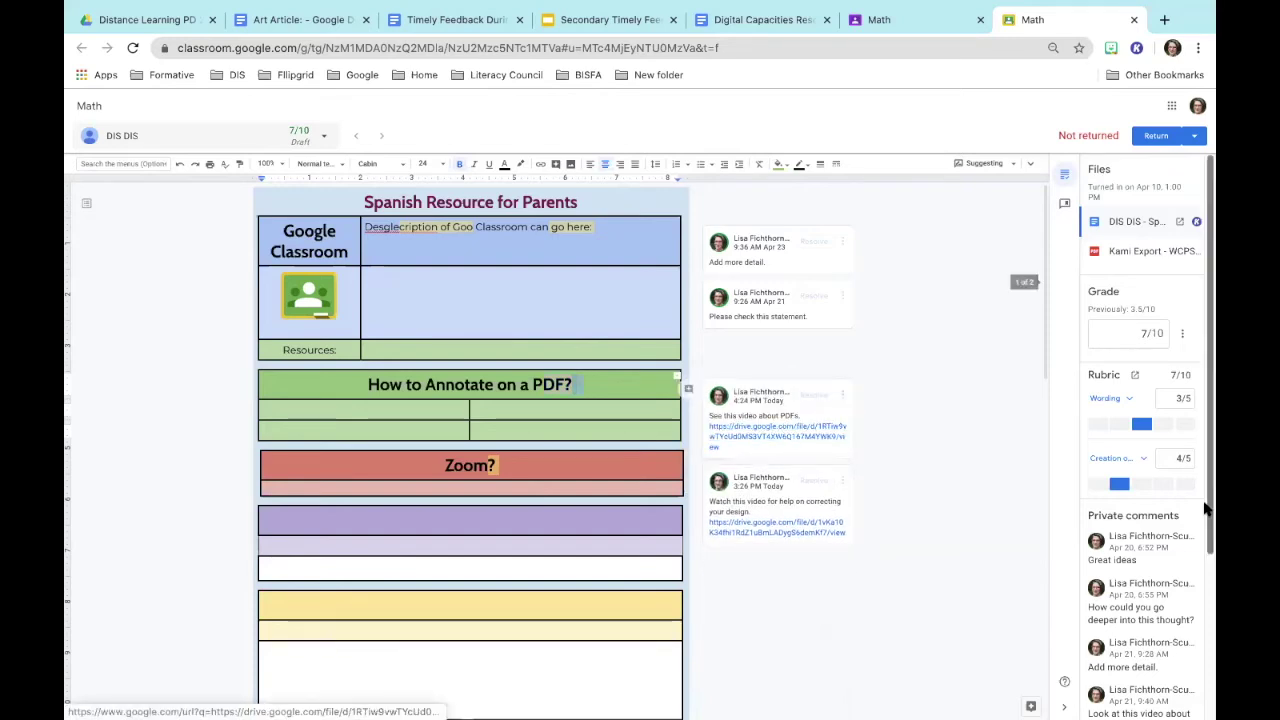
{"action": "scroll", "coordinate": [1150, 550], "scroll_direction": "down", "scroll_amount": 3}
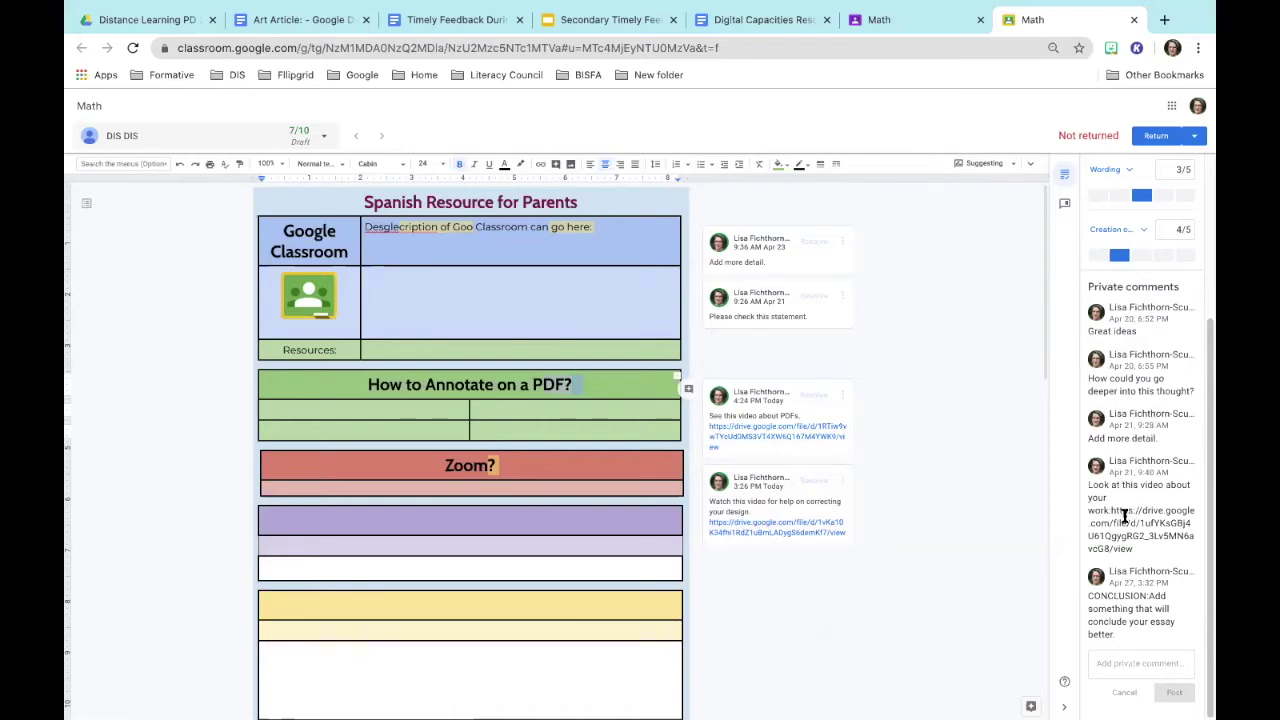
- Post a private comment '2ND HEADING:' with the Drive video link pasted on the next line
{"action": "left_click", "coordinate": [1106, 664]}
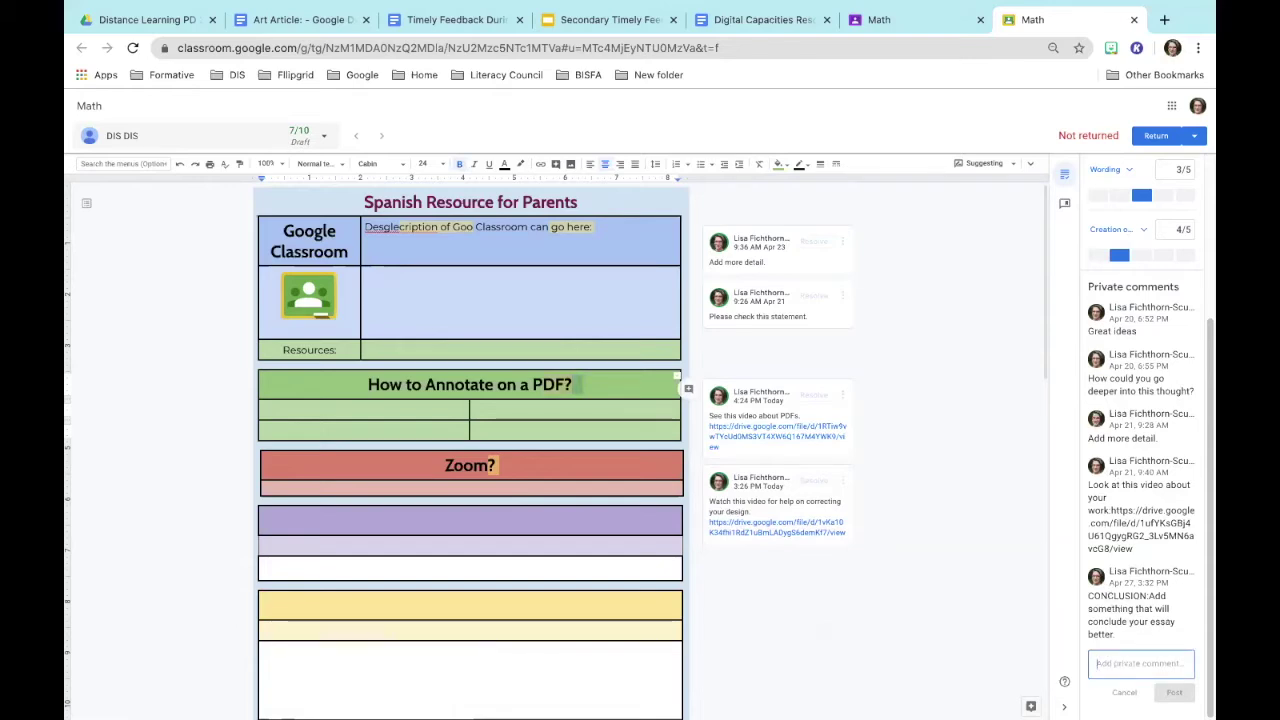
{"action": "type", "text": "2ND "}
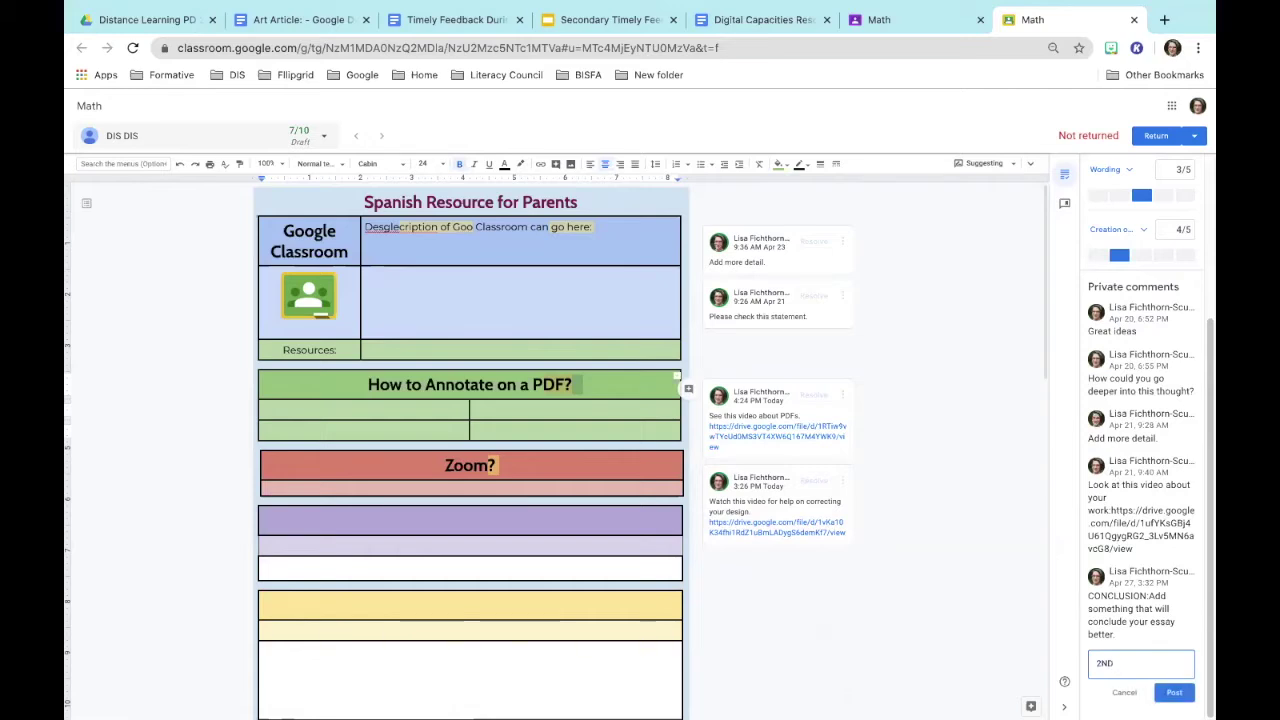
{"action": "type", "text": "HEADING:"}
{"action": "key", "text": "Return"}
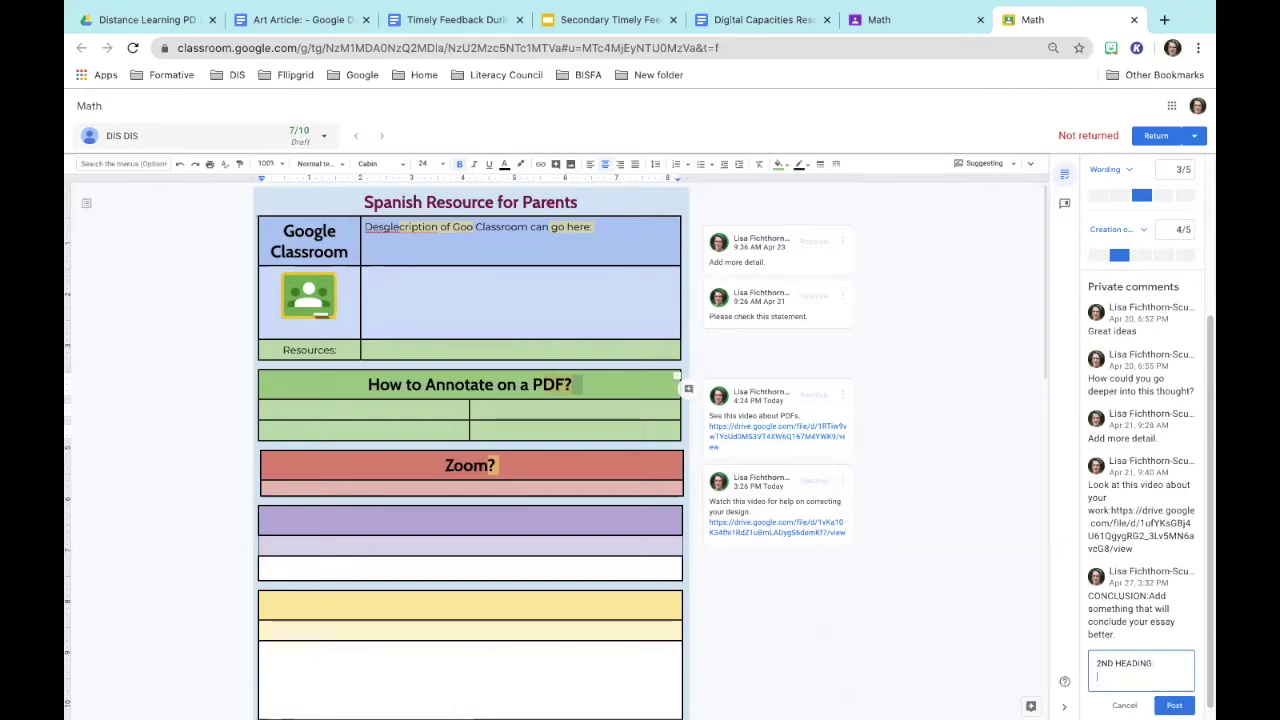
{"action": "right_click", "coordinate": [1118, 681]}
{"action": "left_click", "coordinate": [1075, 585]}
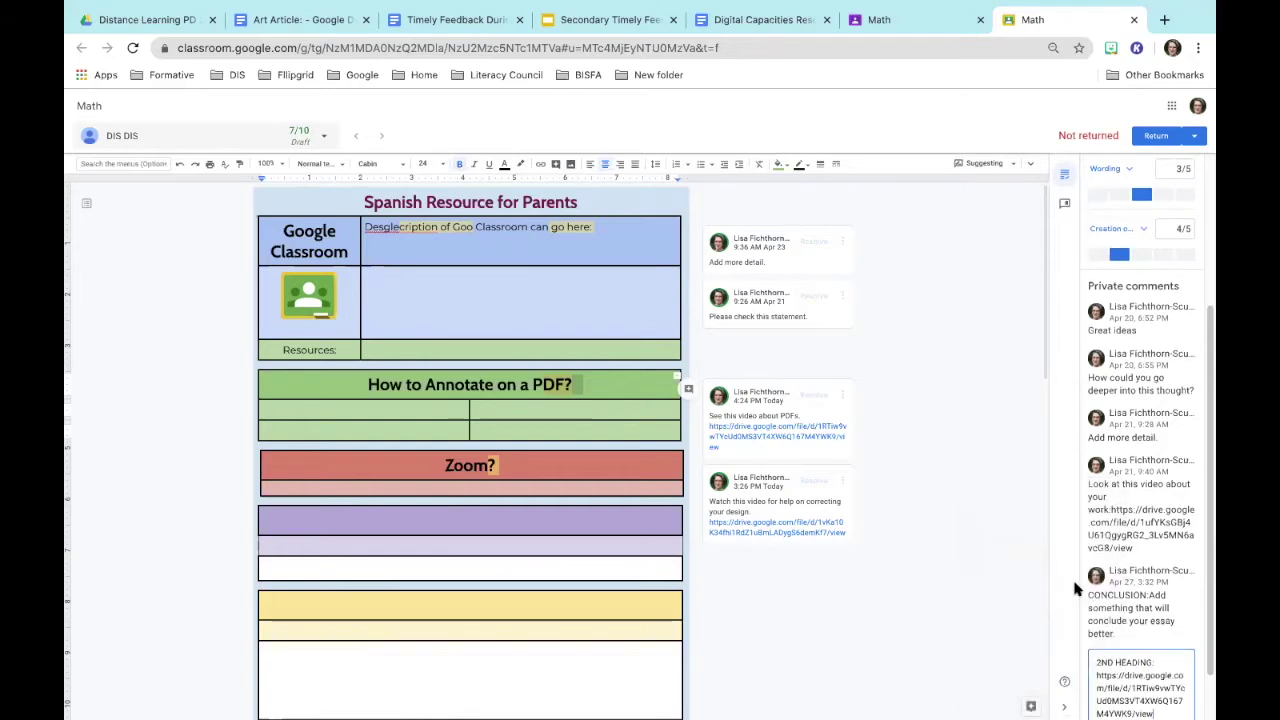
{"action": "scroll", "coordinate": [1117, 662], "scroll_direction": "down", "scroll_amount": 1}
{"action": "left_click", "coordinate": [1175, 693]}
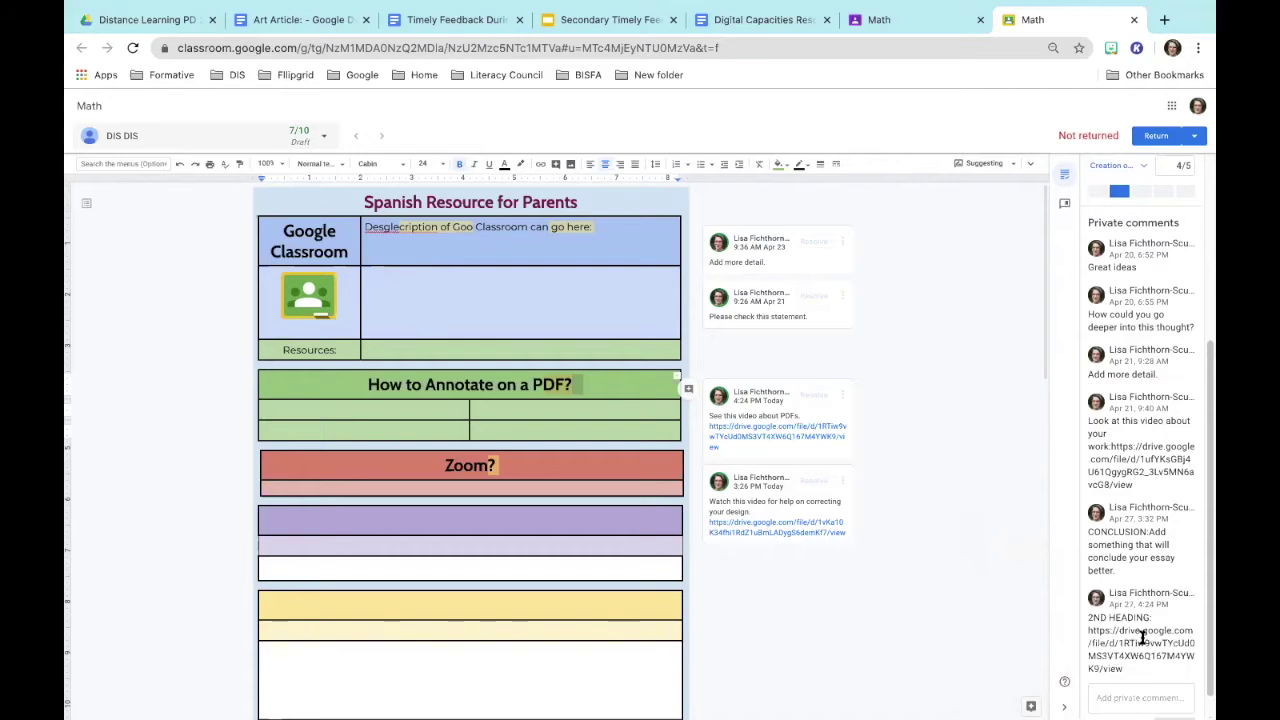
{"action": "scroll", "coordinate": [1141, 637], "scroll_direction": "down", "scroll_amount": 1}
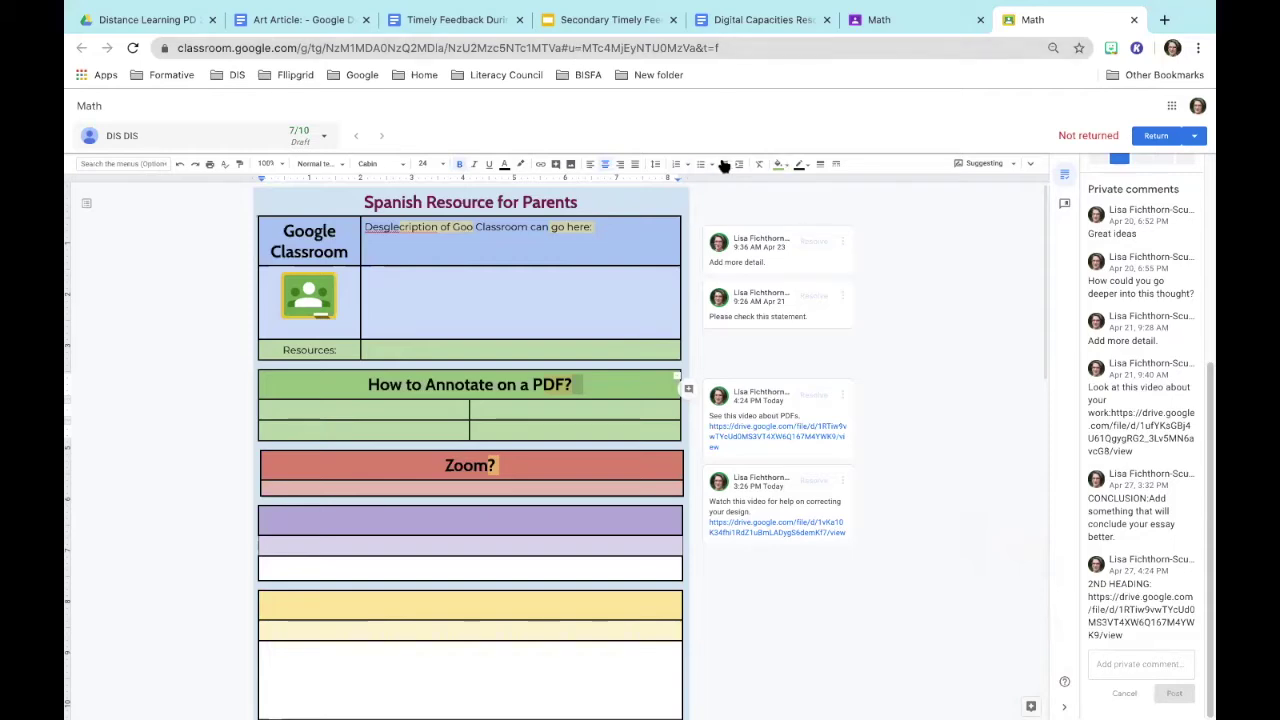
- Reload the submission, check the posted private comment, and show the comment bank
{"action": "left_click", "coordinate": [132, 47]}
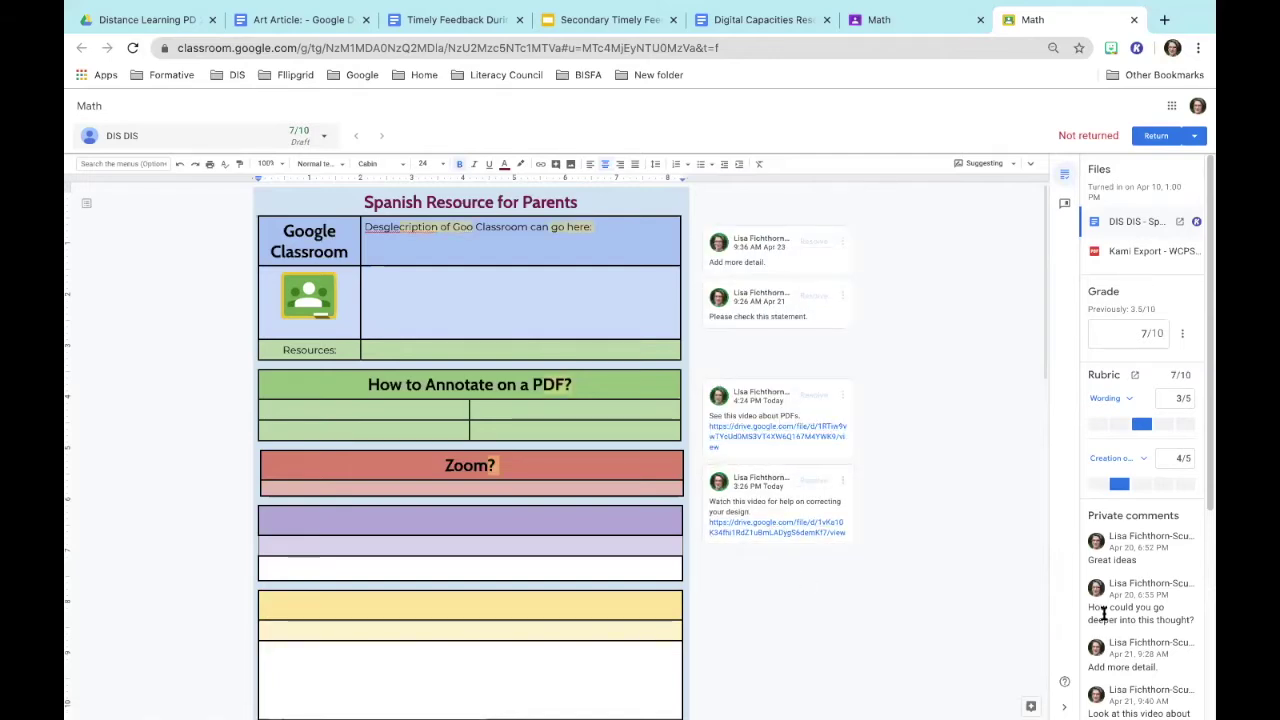
{"action": "scroll", "coordinate": [1103, 615], "scroll_direction": "down", "scroll_amount": 3}
{"action": "scroll", "coordinate": [1103, 618], "scroll_direction": "down", "scroll_amount": 2}
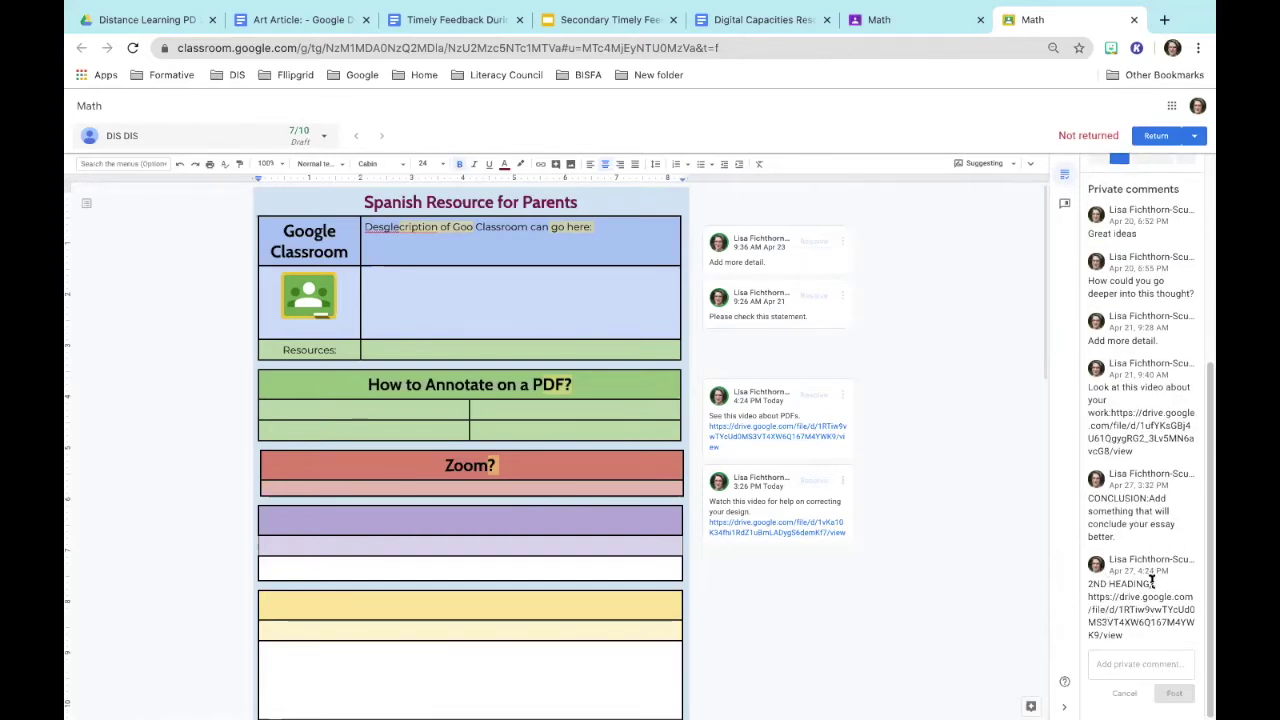
{"action": "left_click_drag", "start_coordinate": [1160, 584], "coordinate": [1086, 580]}
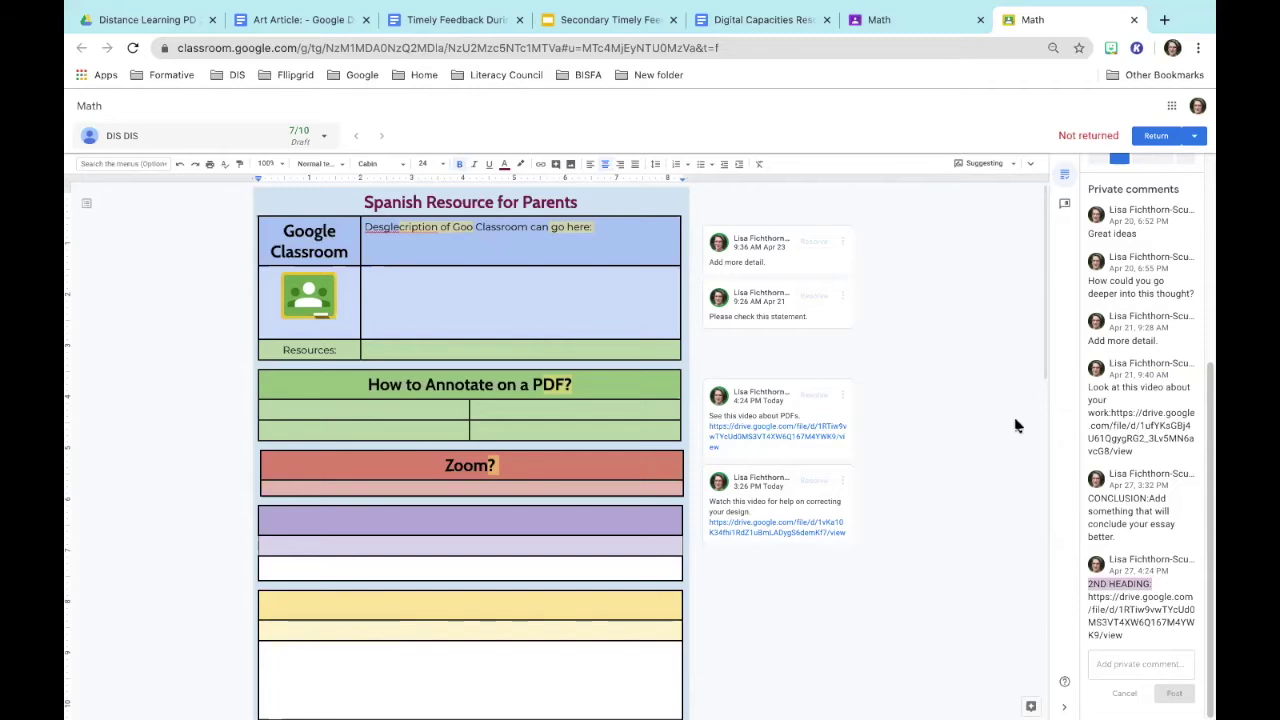
{"action": "scroll", "coordinate": [1127, 228], "scroll_direction": "up", "scroll_amount": 5}
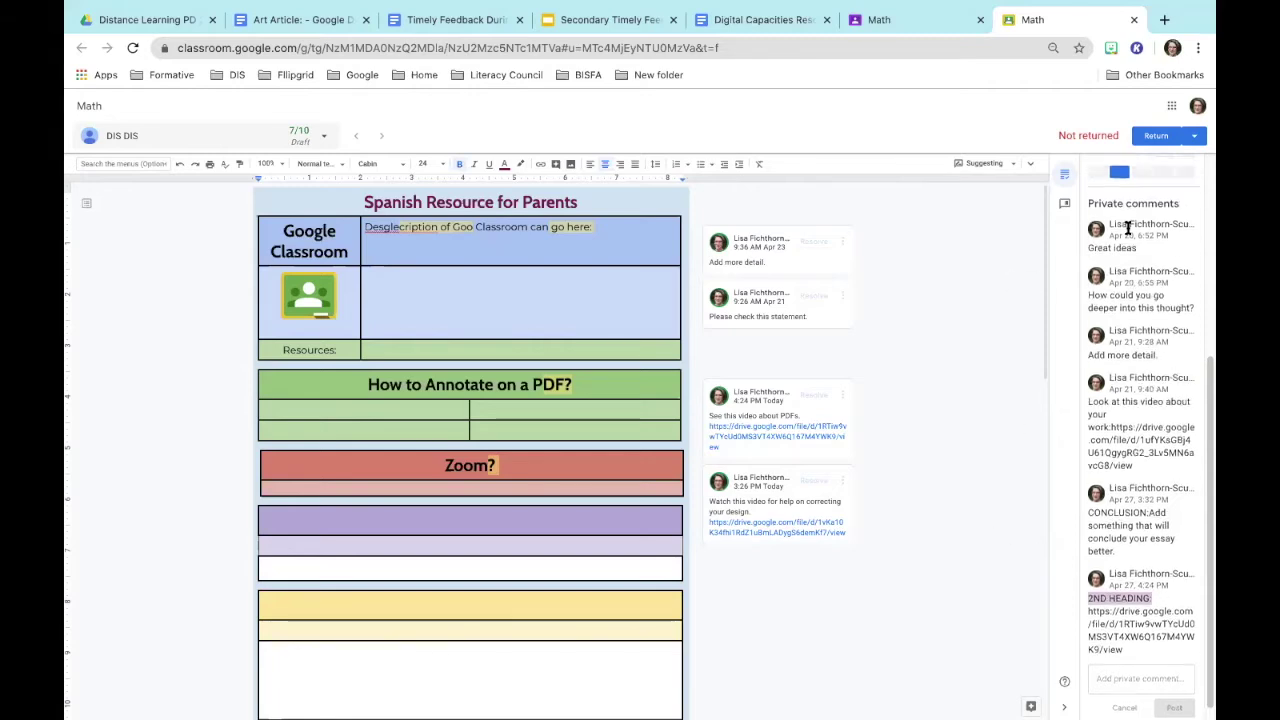
{"action": "left_click", "coordinate": [1066, 205]}
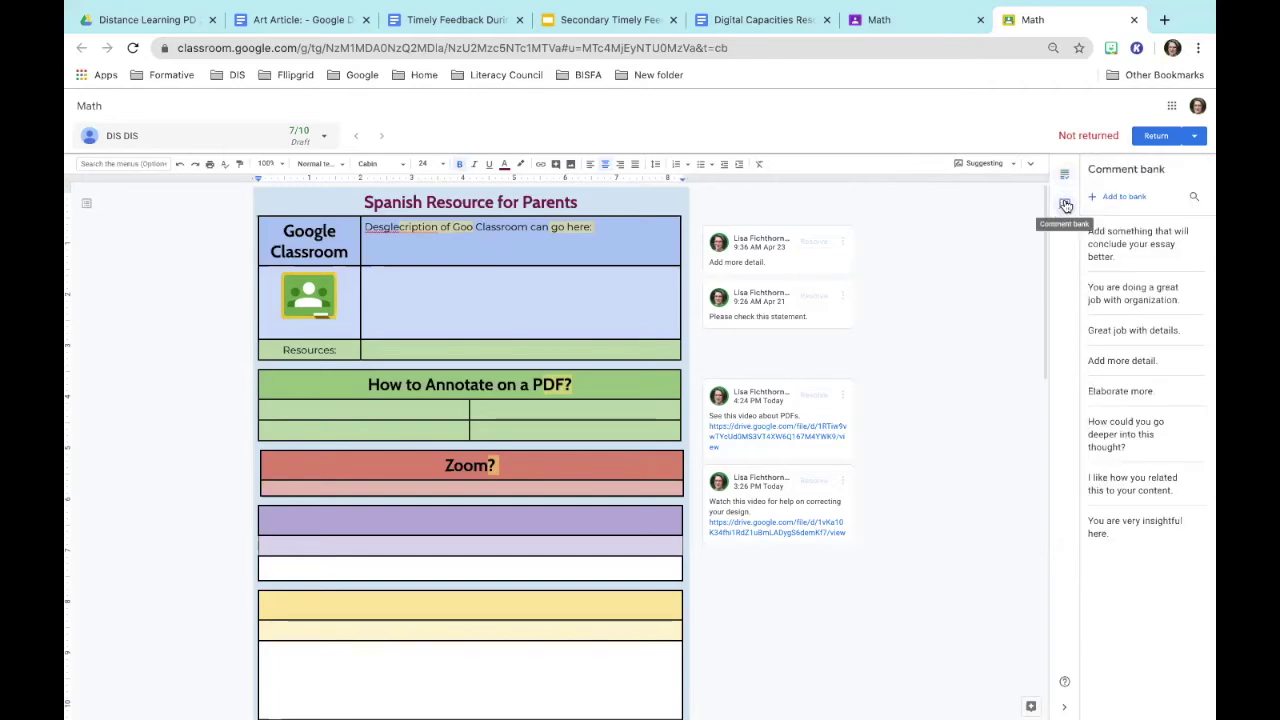